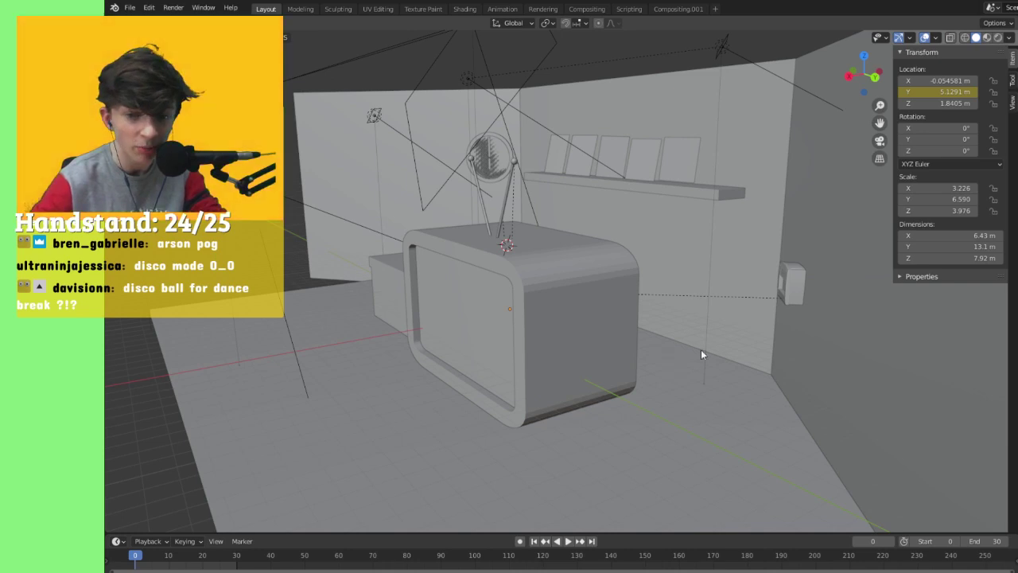
# Step: Add a mesh cylinder and stretch it along the Z axis to about 2.94 m high
pyautogui.moveTo(701, 355); pyautogui.dragTo(747, 348, button='middle')
pyautogui.hotkey('shift', 'a')
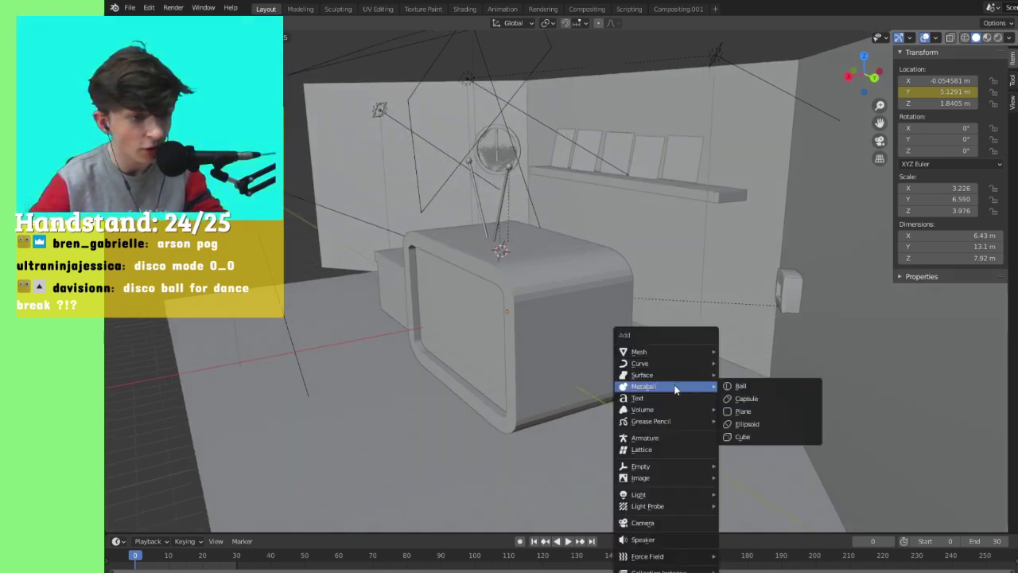
pyautogui.moveTo(676, 352)
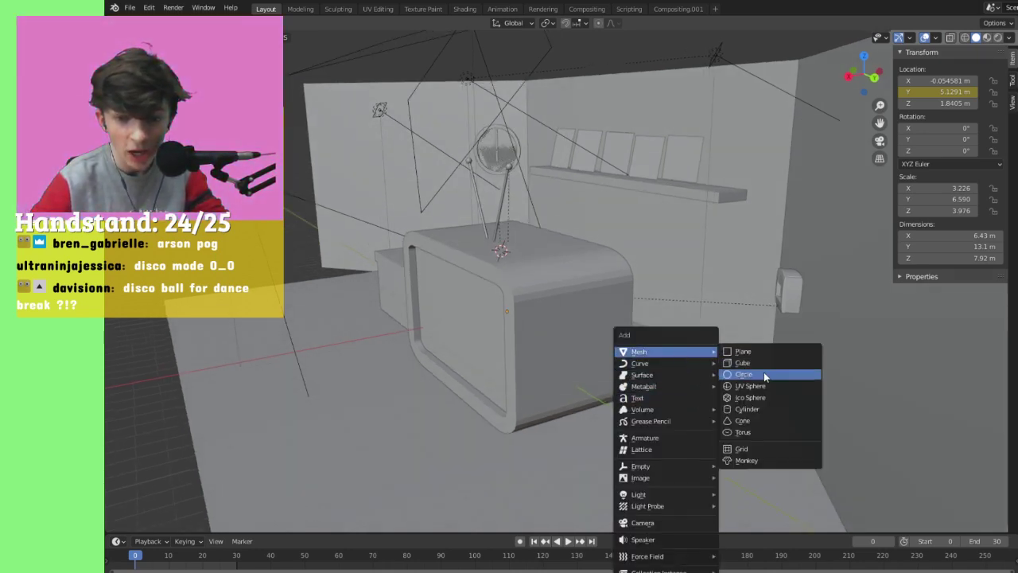
pyautogui.click(747, 409)
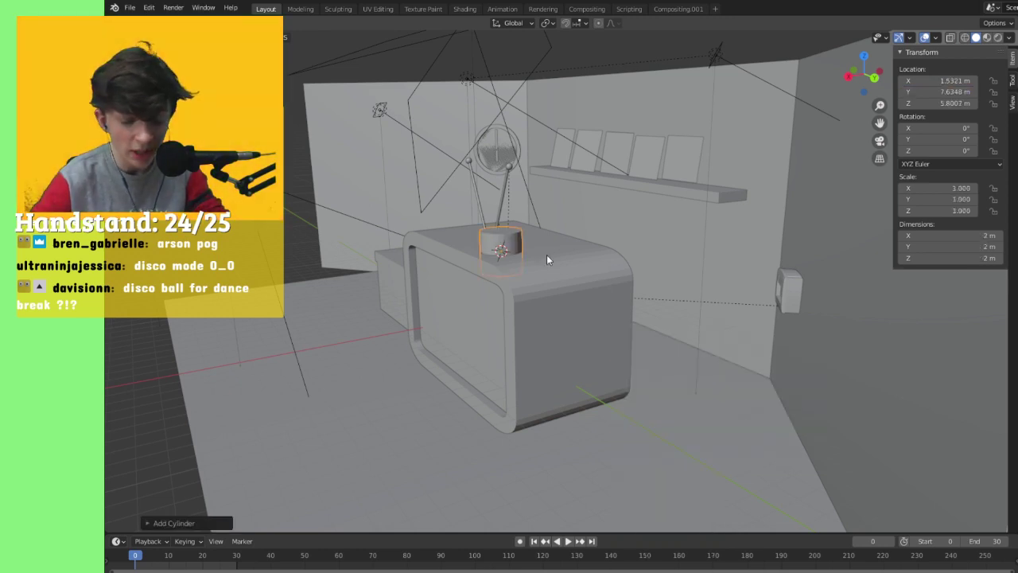
pyautogui.press('s')
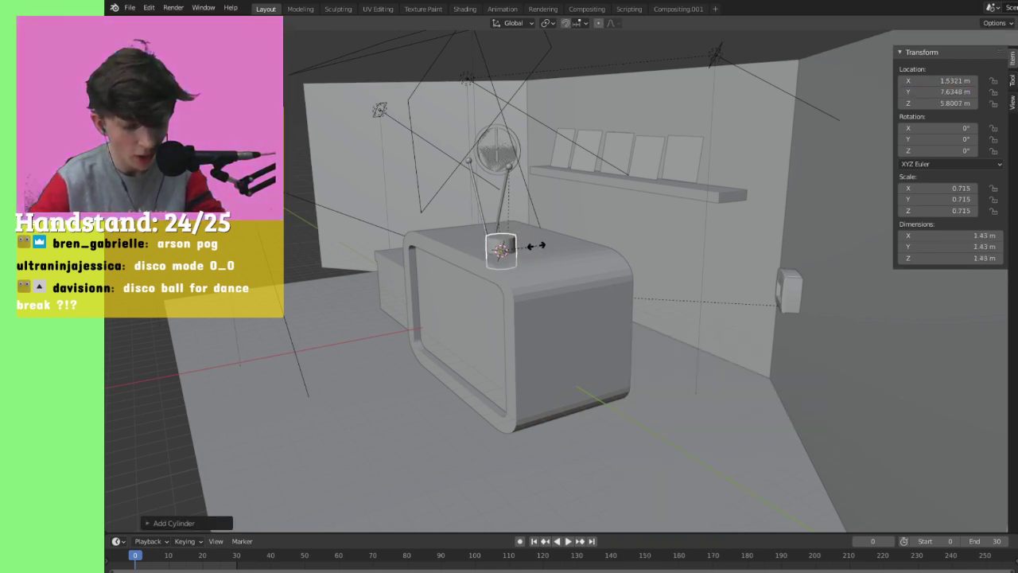
pyautogui.press('z')
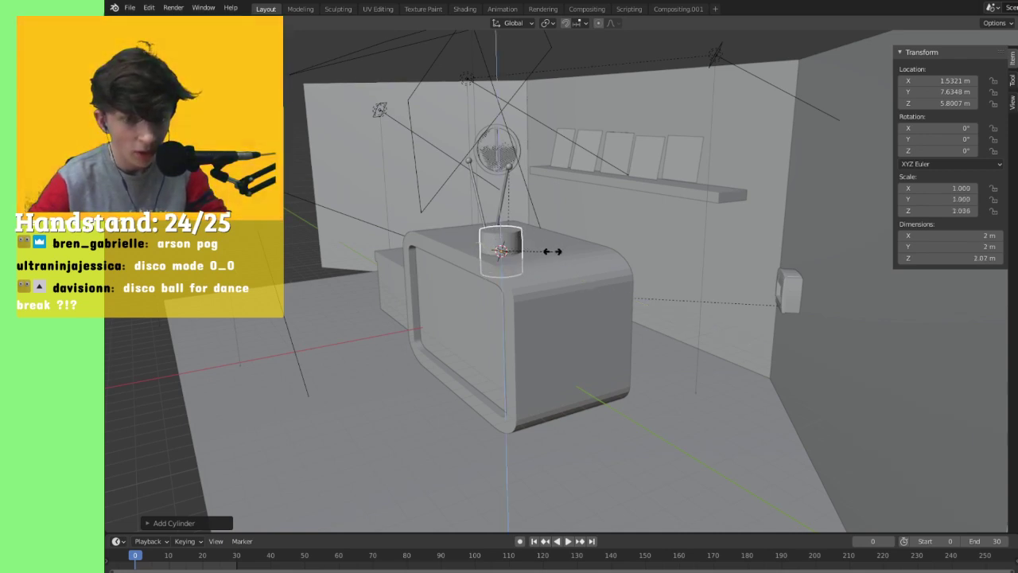
pyautogui.click(574, 252)
# Step: Place the cylinder on the floor beside the television, at about X -10.66 m, Y 12.70 m, Z -1.21 m
pyautogui.press('g')
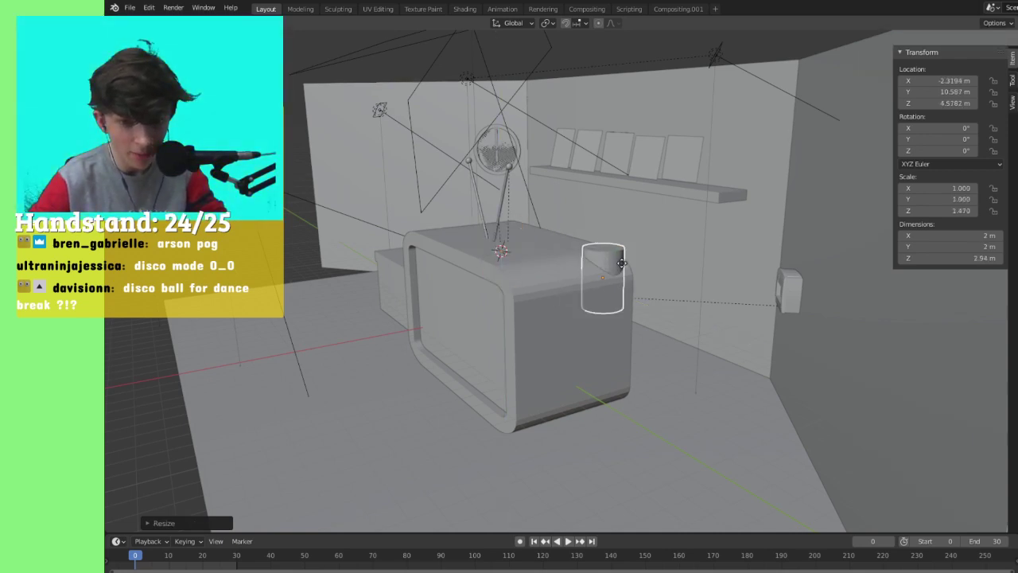
pyautogui.click(758, 360)
pyautogui.moveTo(759, 359); pyautogui.dragTo(792, 355, button='middle')
pyautogui.press('g')
pyautogui.press('z')
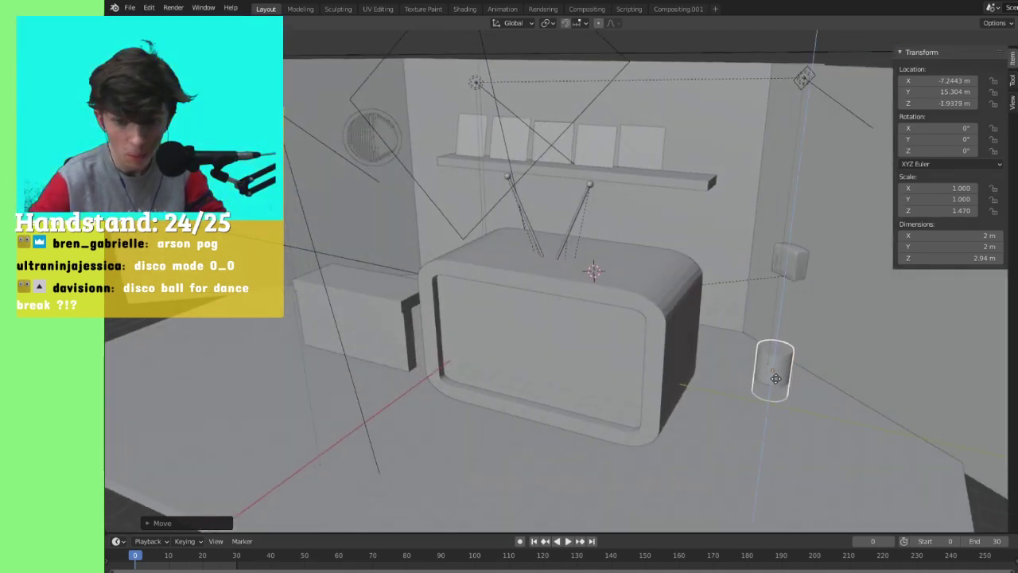
pyautogui.click(774, 366)
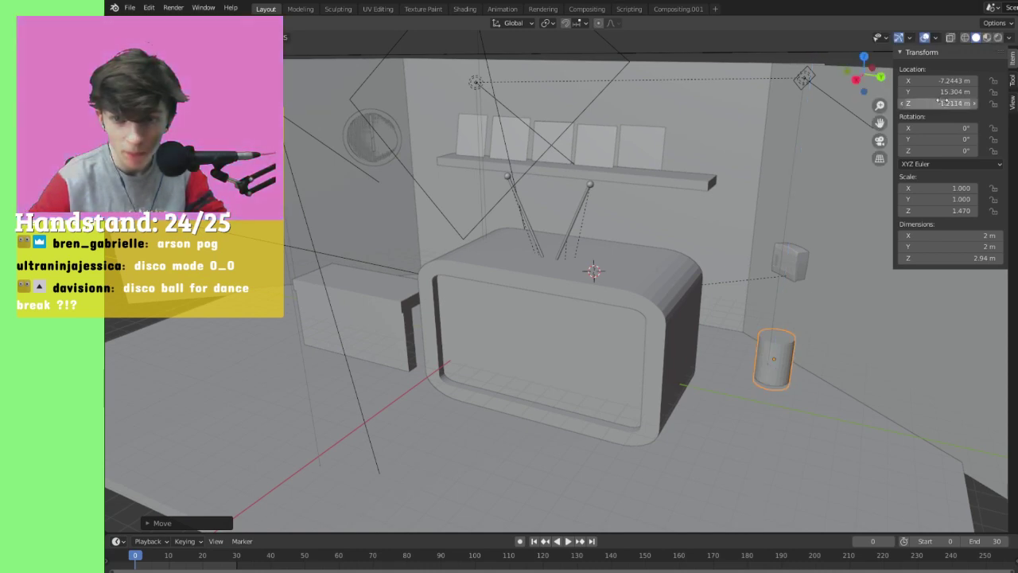
pyautogui.moveTo(922, 92); pyautogui.dragTo(707, 81)
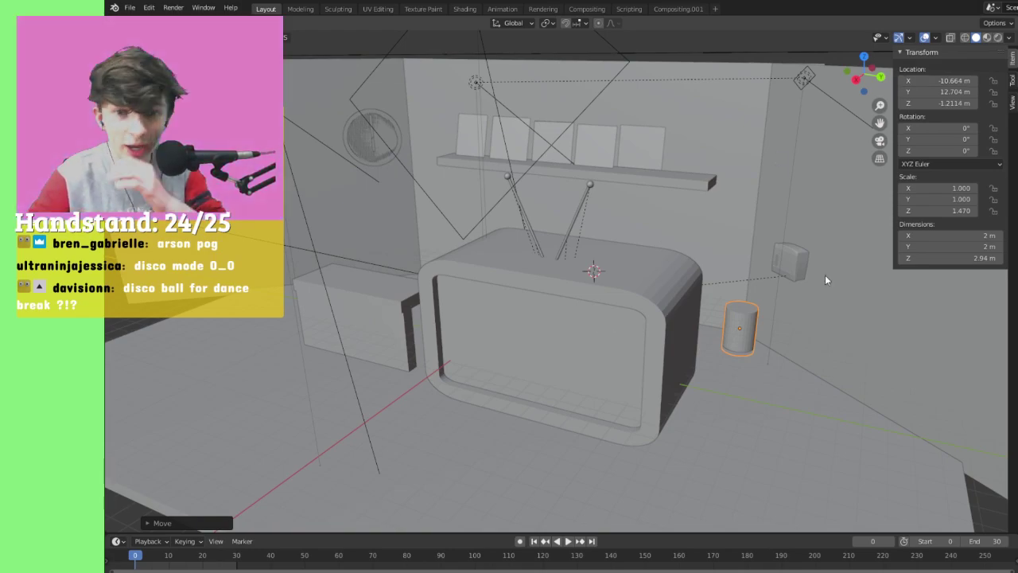
# Step: Move the cylinder closer to the room corner beneath the wall-mounted box and scale it down to about 1.41 m wide
pyautogui.moveTo(709, 219); pyautogui.dragTo(690, 282, button='middle')
pyautogui.scroll(2, 691, 282)
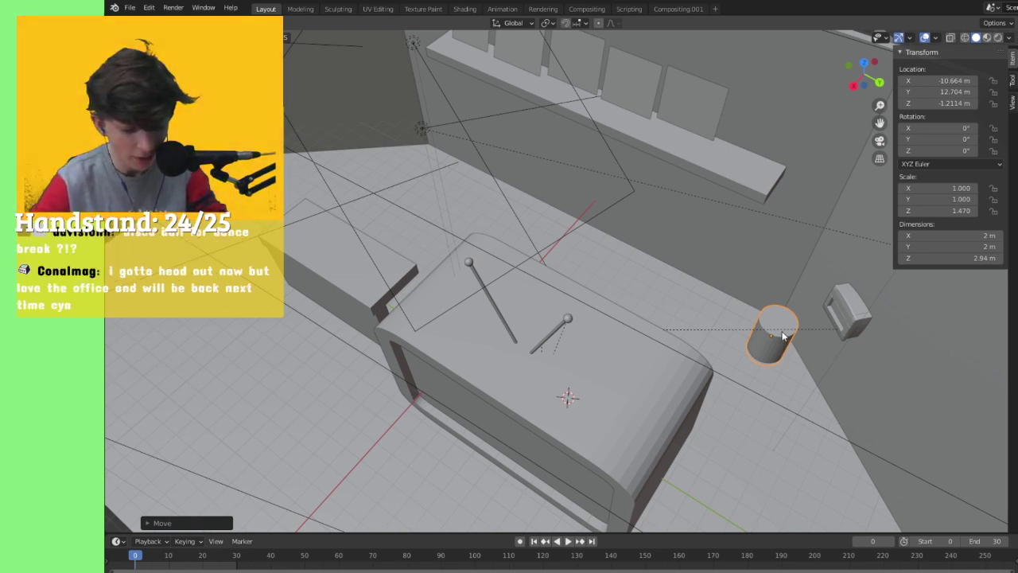
pyautogui.moveTo(782, 336); pyautogui.dragTo(781, 318)
pyautogui.press('s')
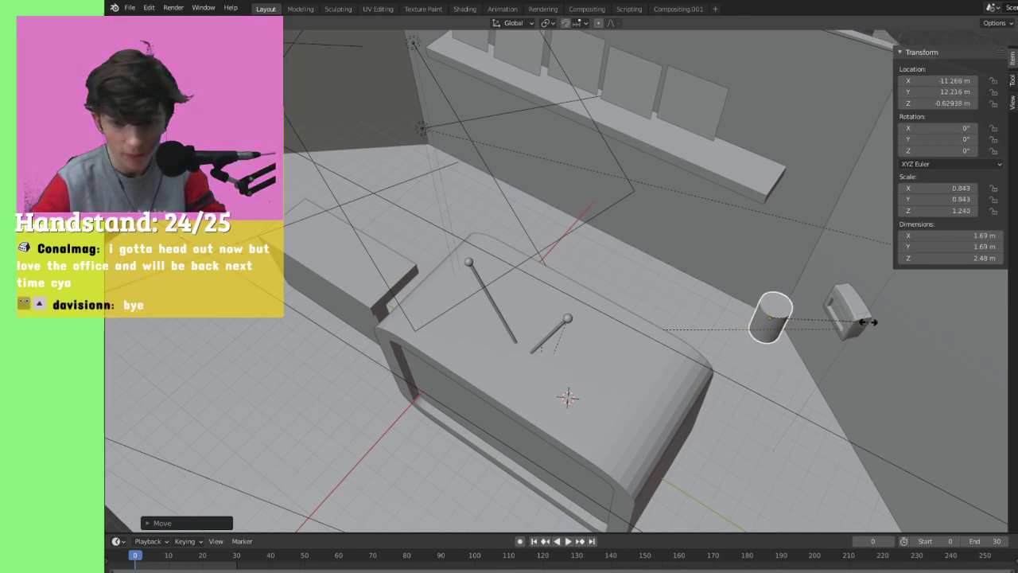
pyautogui.click(853, 320)
# Step: Lower the cylinder to about Z -1.61 m and stretch it vertically to about 4.48 m high
pyautogui.moveTo(853, 319); pyautogui.dragTo(803, 306, button='middle')
pyautogui.press('g')
pyautogui.press('z')
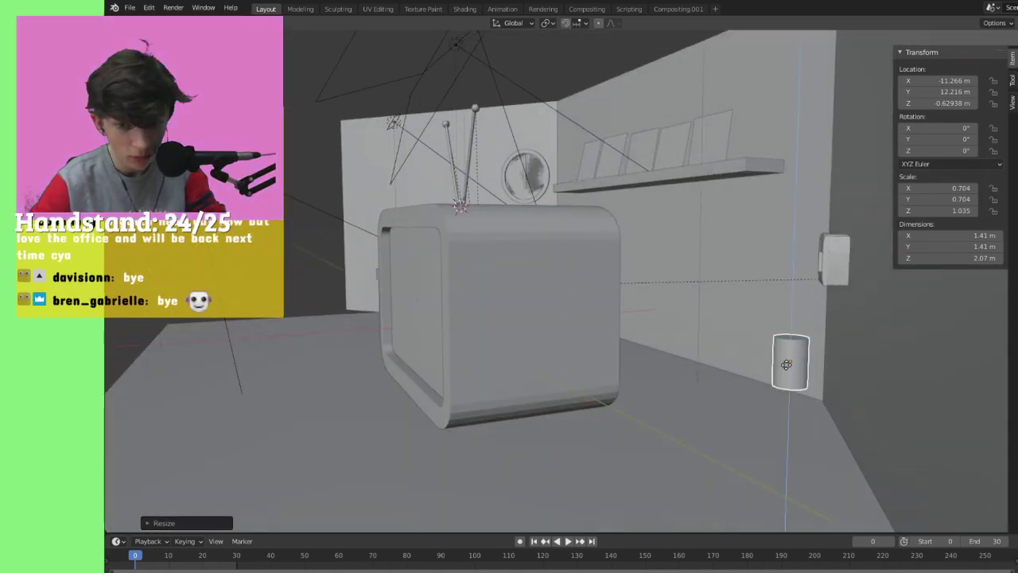
pyautogui.click(802, 393)
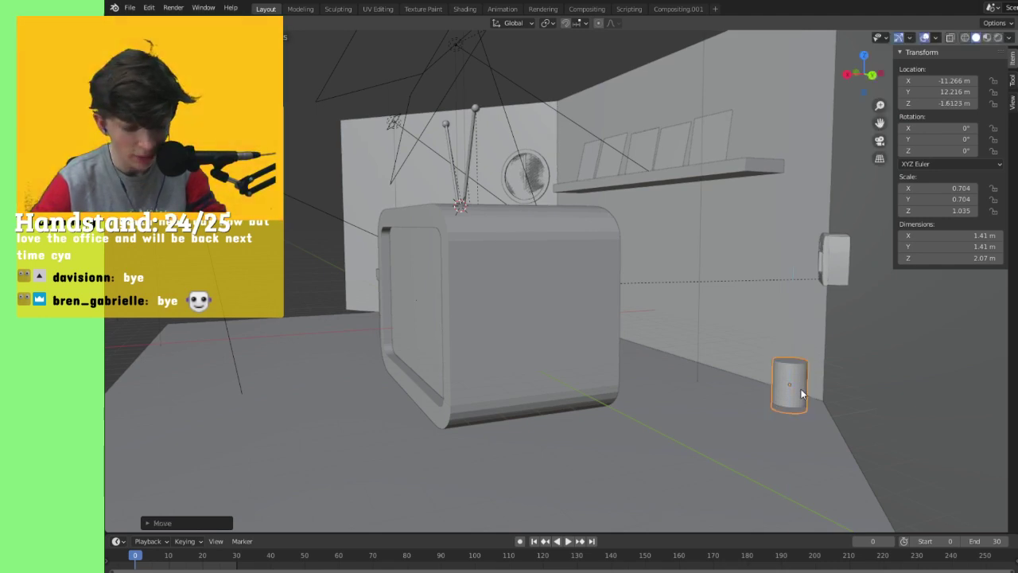
pyautogui.press('g')
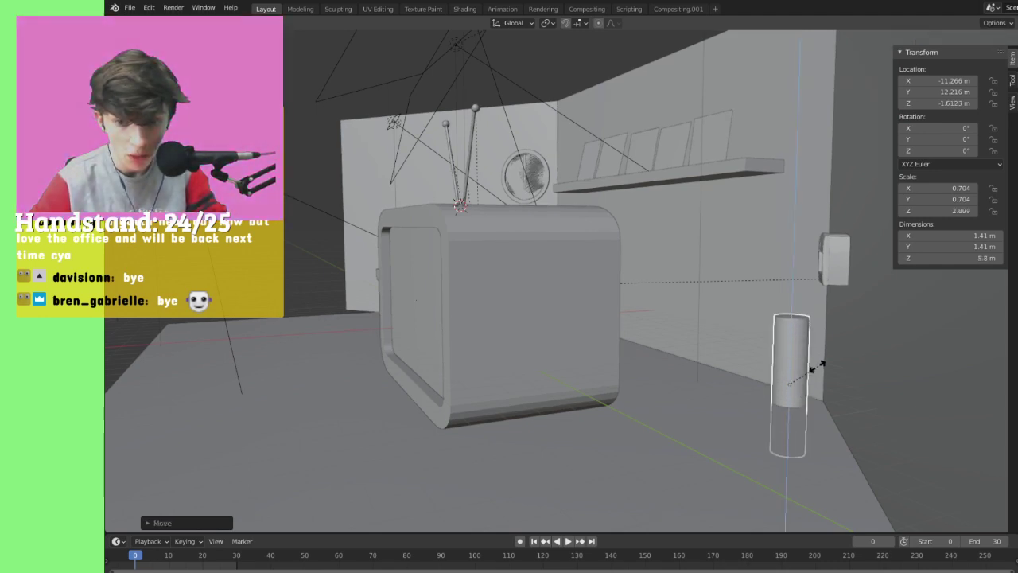
pyautogui.click(809, 371)
pyautogui.moveTo(817, 365); pyautogui.dragTo(793, 363, button='middle')
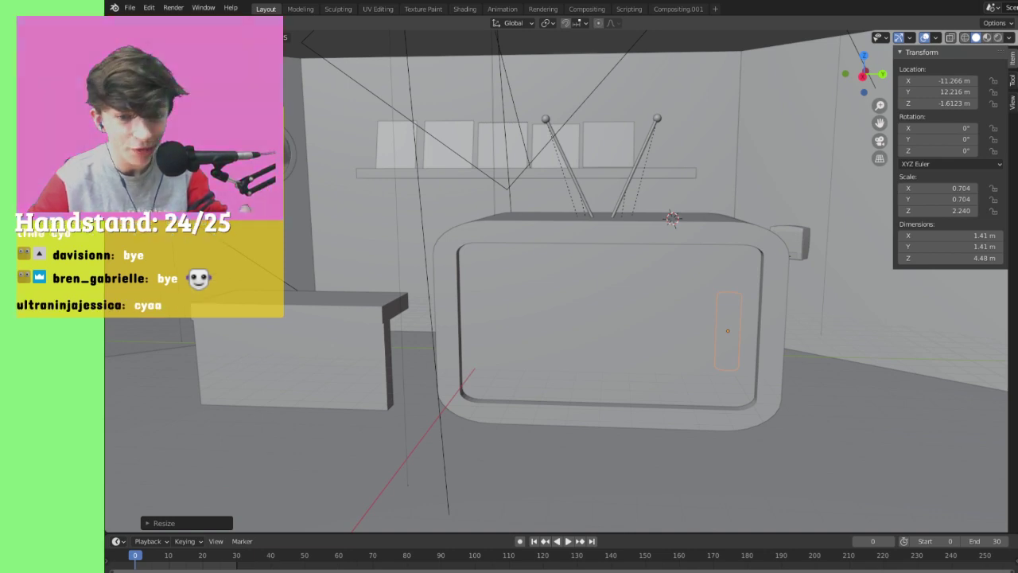
# Step: Hide the large television and its antennas from the room scene
pyautogui.moveTo(793, 363); pyautogui.dragTo(797, 388, button='middle')
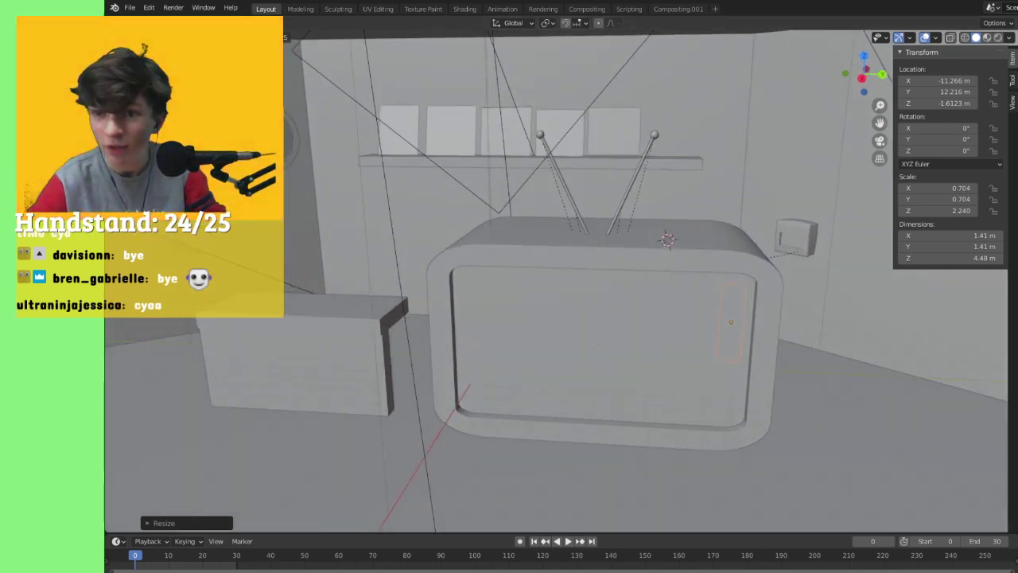
pyautogui.hotkey('alt', 'a')
pyautogui.hotkey('ctrl', 'z')
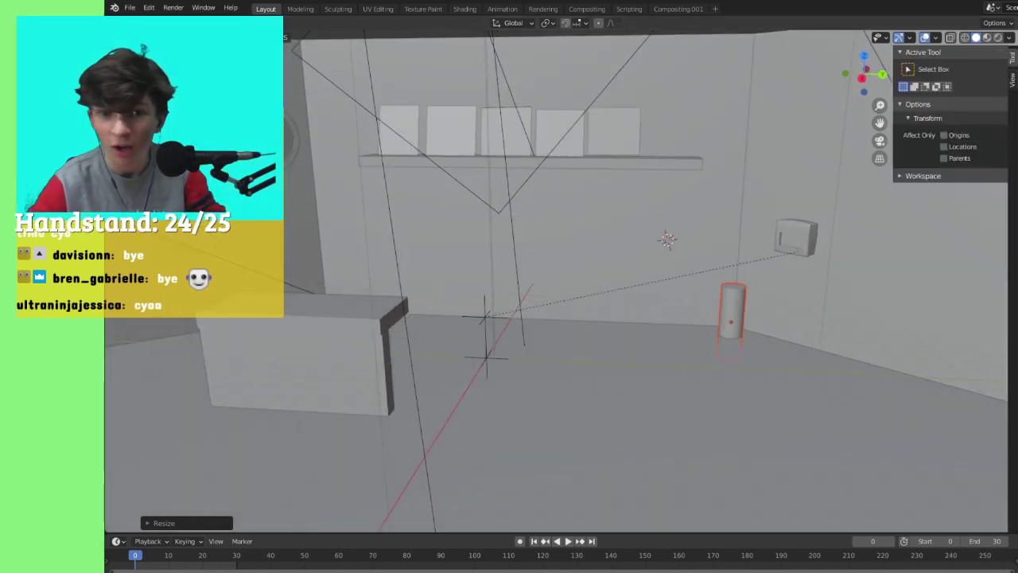
# Step: Add a UV sphere in the camera view and centre it in front of the wall shelf at Y 0 m
pyautogui.moveTo(820, 243); pyautogui.dragTo(742, 259, button='middle')
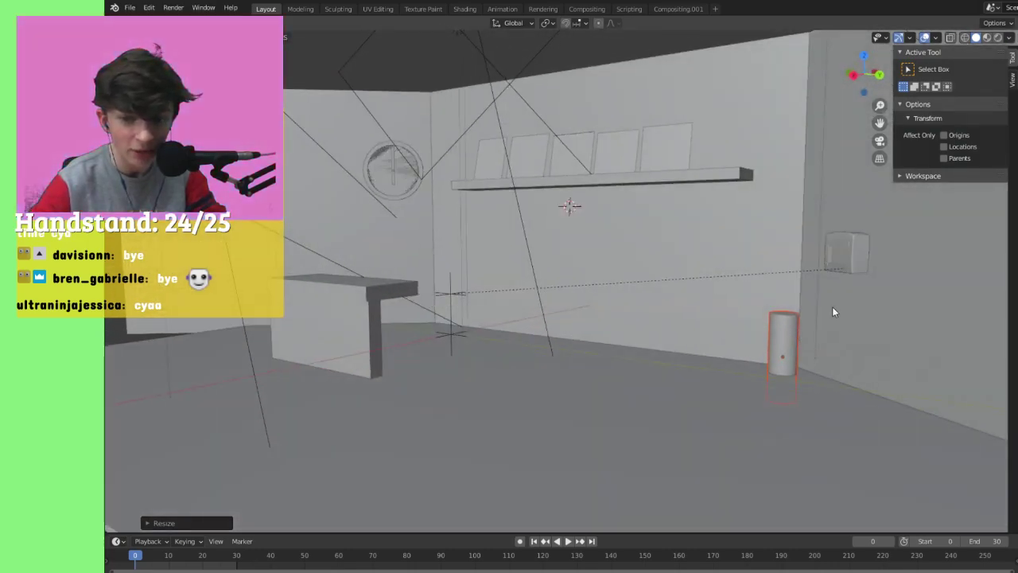
pyautogui.moveTo(831, 308); pyautogui.dragTo(905, 293, button='middle')
pyautogui.scroll(-4, 559, 129)
pyautogui.moveTo(559, 130); pyautogui.dragTo(577, 146, button='middle')
pyautogui.press('KP_0')
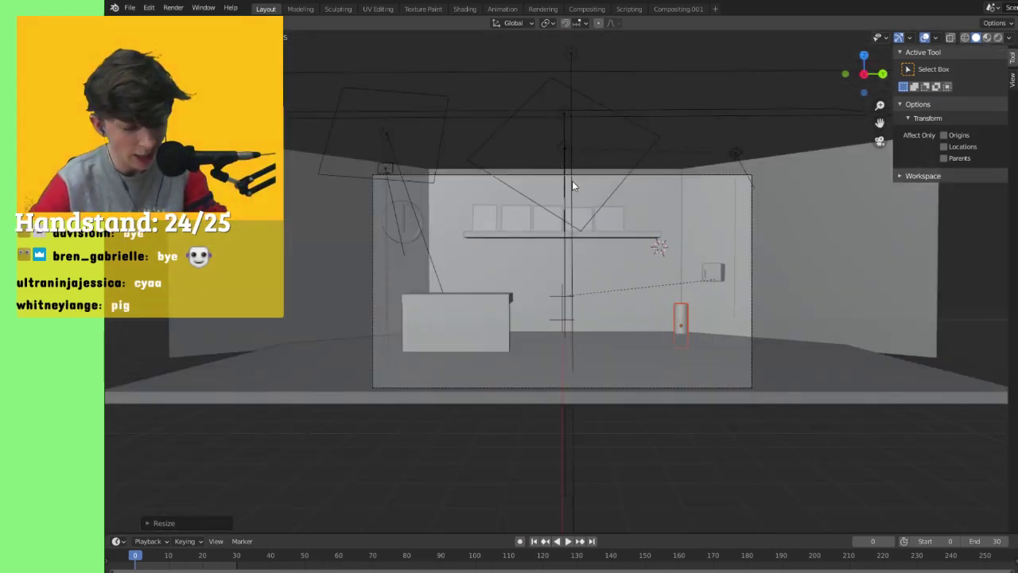
pyautogui.hotkey('shift', 'a')
pyautogui.moveTo(574, 182)
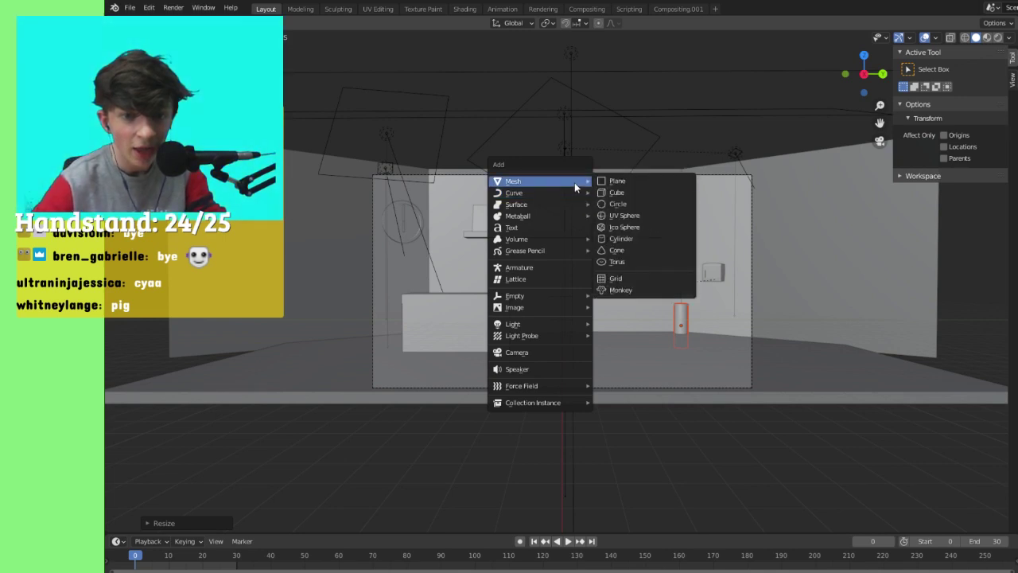
pyautogui.click(656, 215)
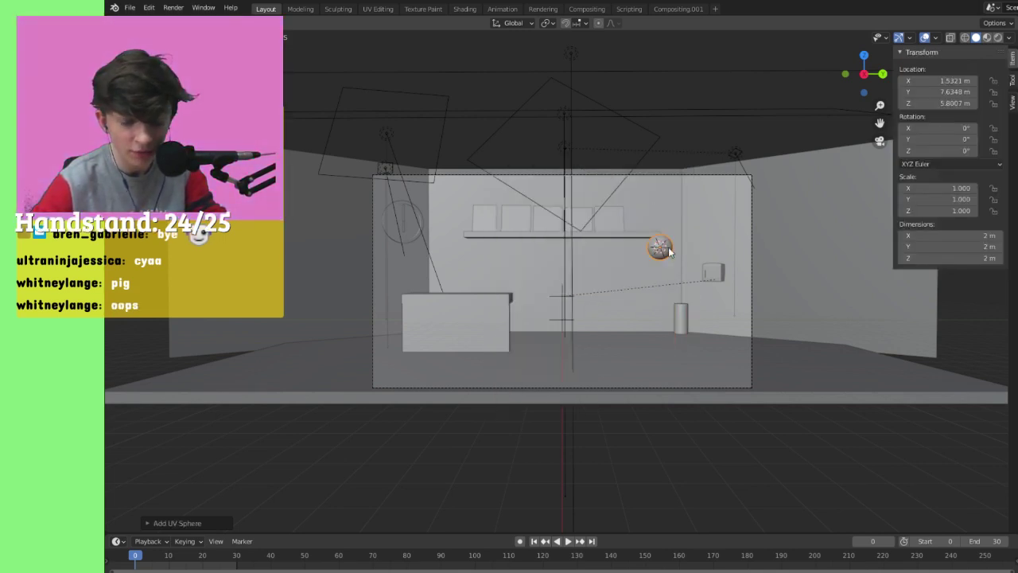
pyautogui.press('g')
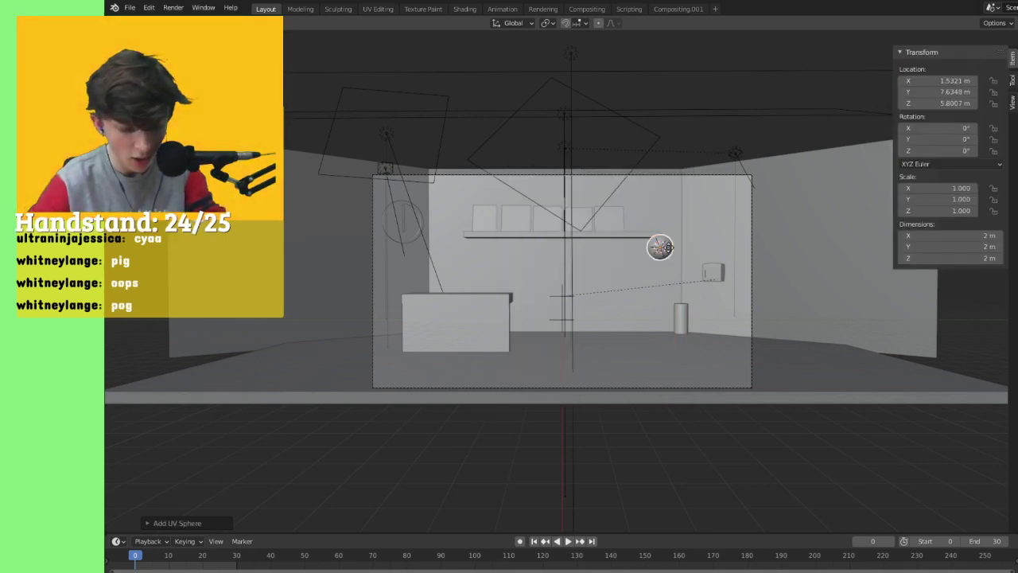
pyautogui.click(578, 245)
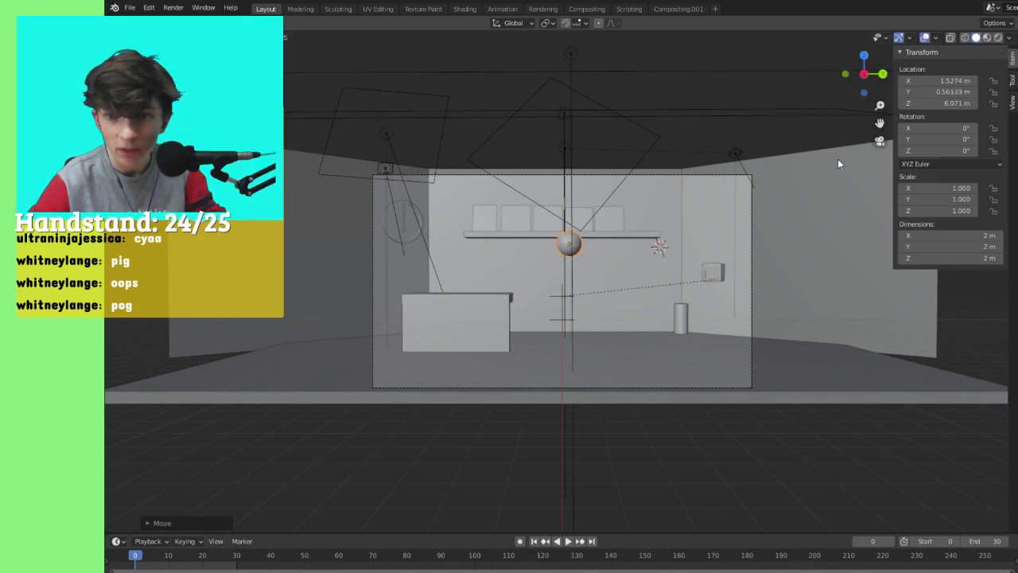
pyautogui.click(939, 90)
pyautogui.write('0')
pyautogui.press('Return')
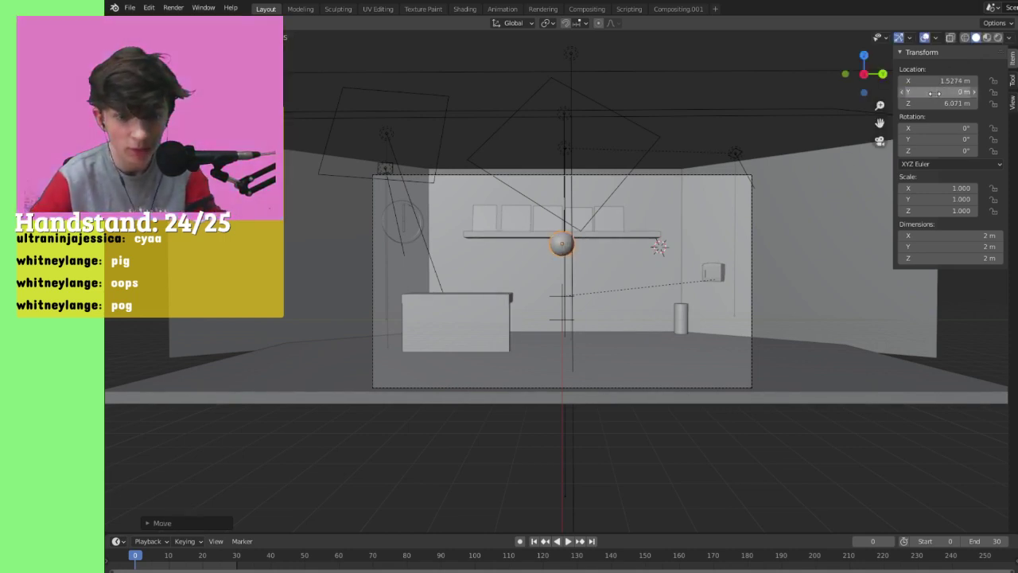
# Step: Scale the sphere up to about 4.2 m in diameter and raise it along Z to about 8.23 m
pyautogui.press('s')
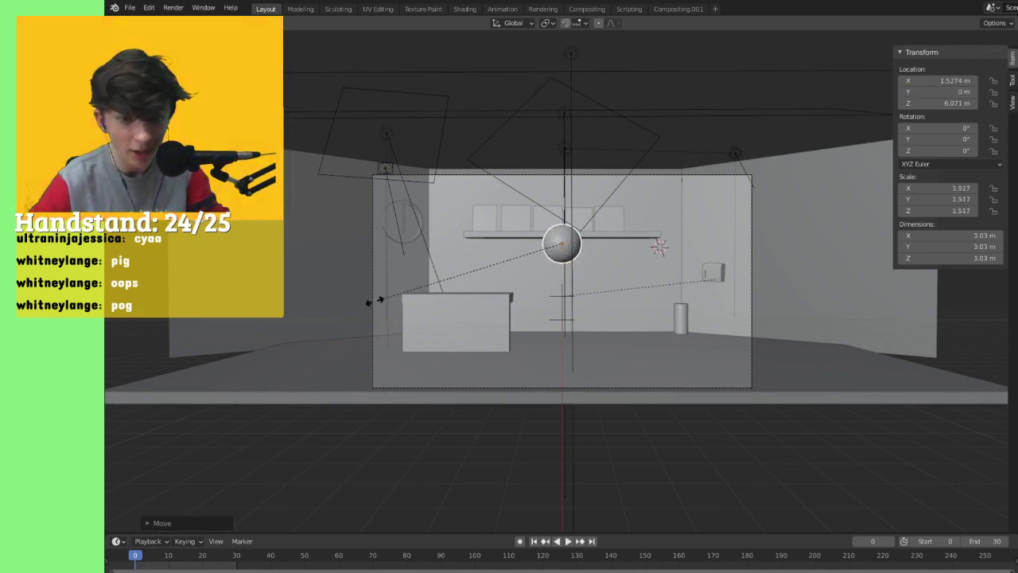
pyautogui.click(310, 325)
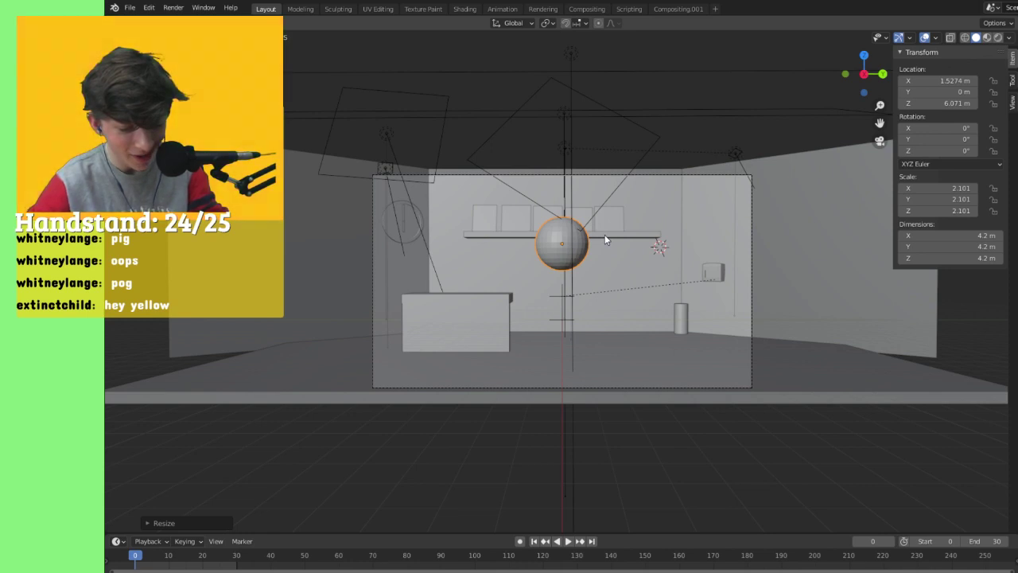
pyautogui.press('g')
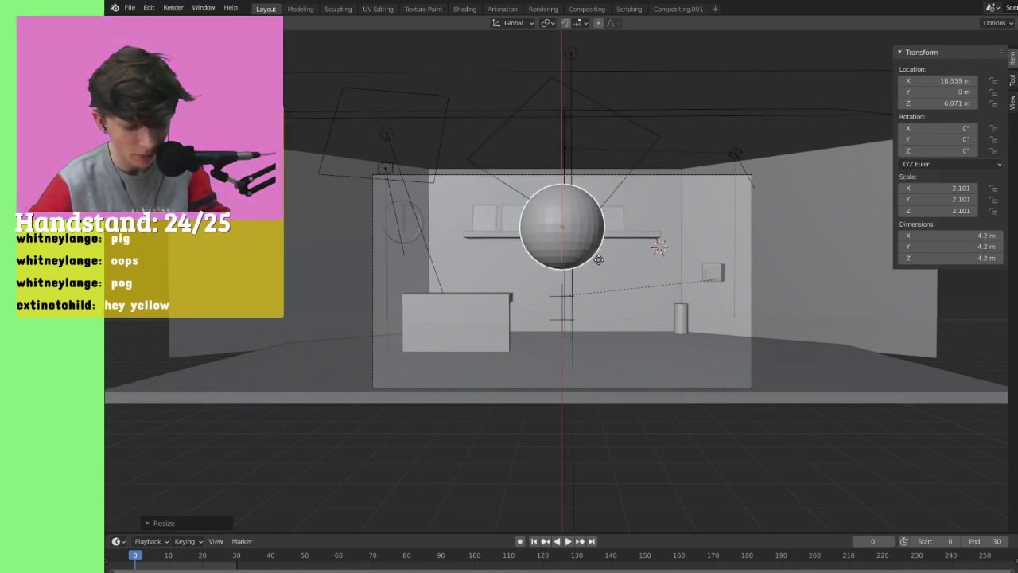
pyautogui.press('Escape')
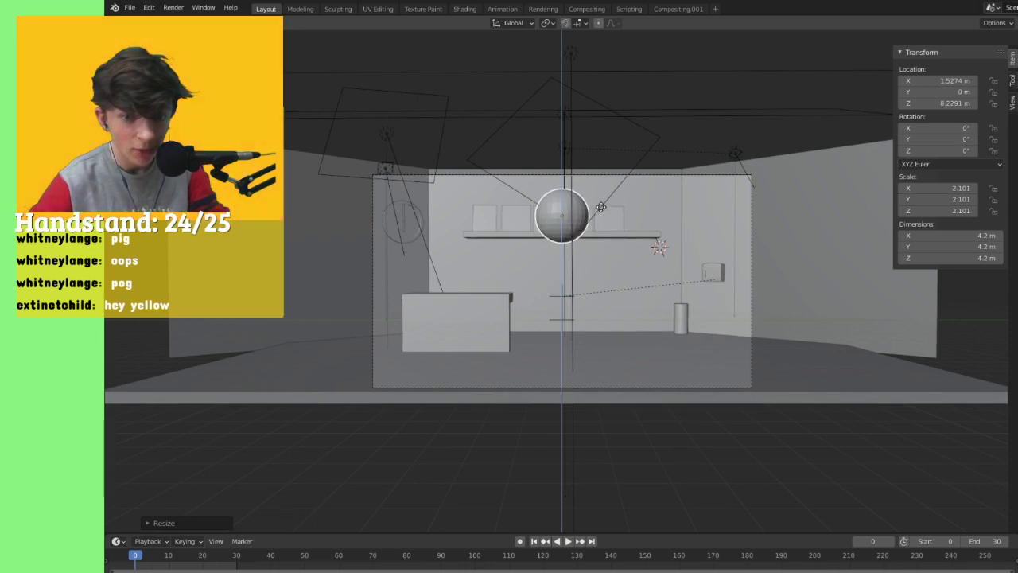
pyautogui.click(601, 207)
# Step: Add another mesh cylinder and scale it down uniformly to about 0.69 m
pyautogui.moveTo(602, 209); pyautogui.dragTo(541, 265, button='middle')
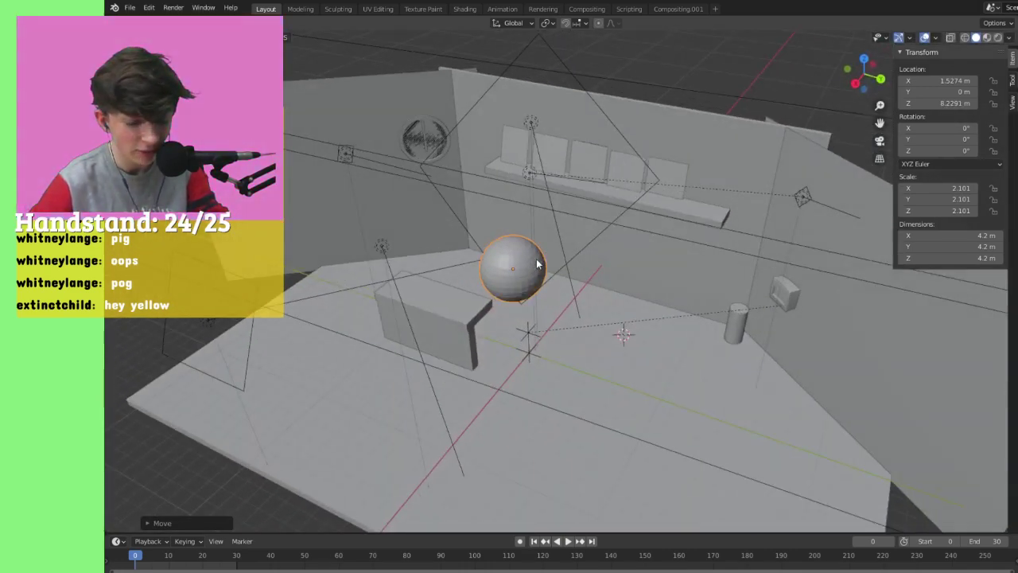
pyautogui.hotkey('shift', 'a')
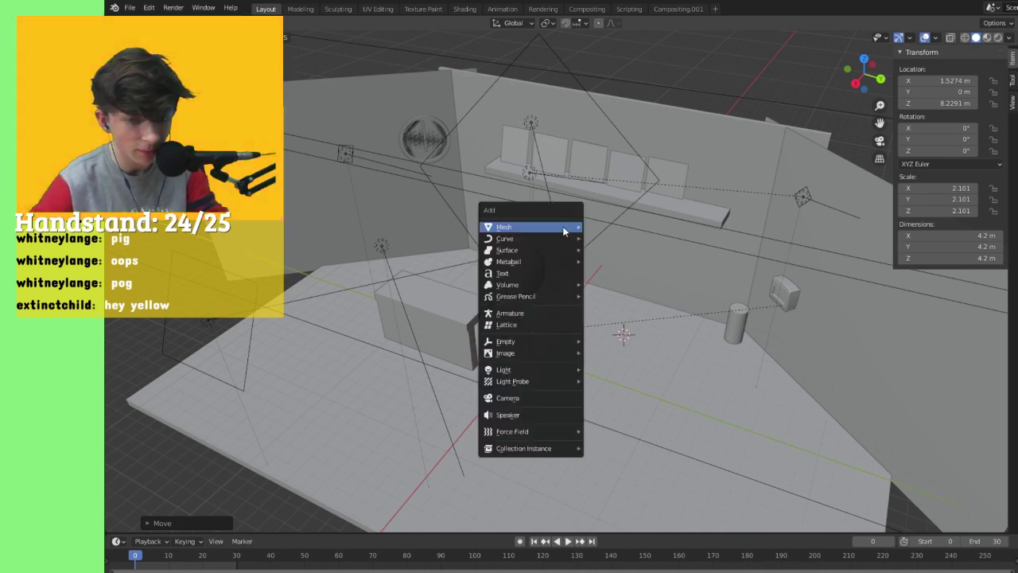
pyautogui.moveTo(563, 232)
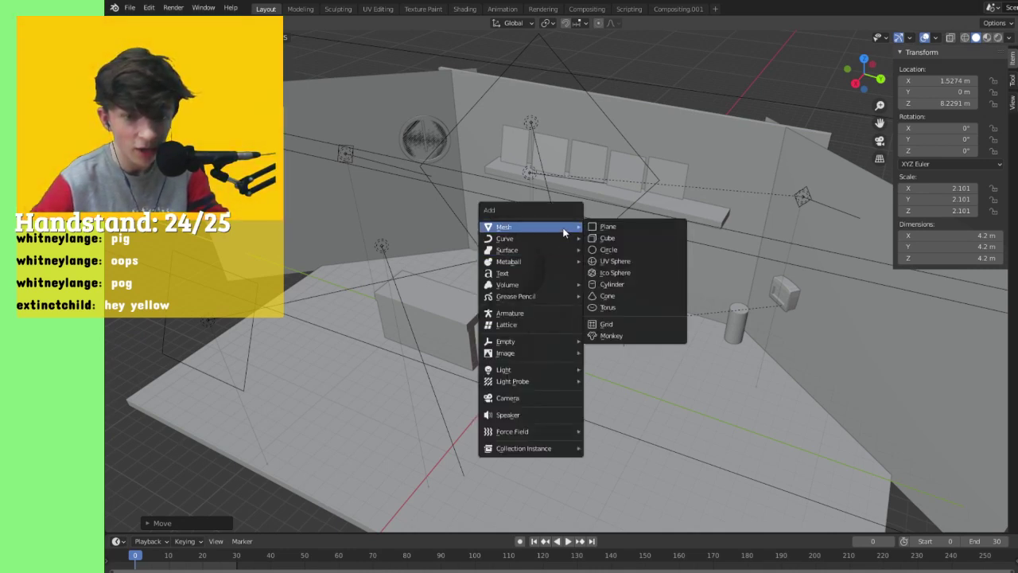
pyautogui.click(610, 284)
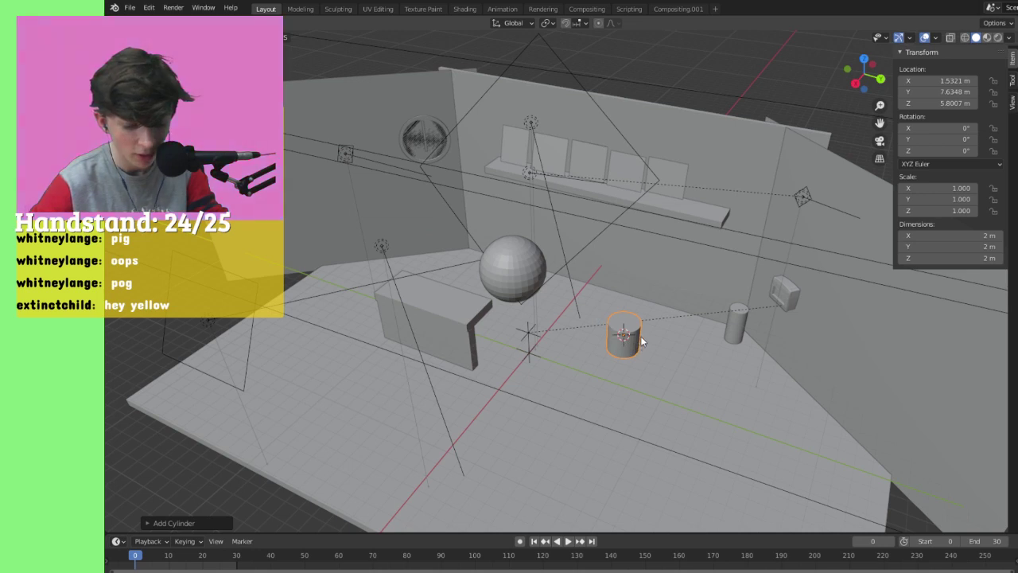
pyautogui.press('s')
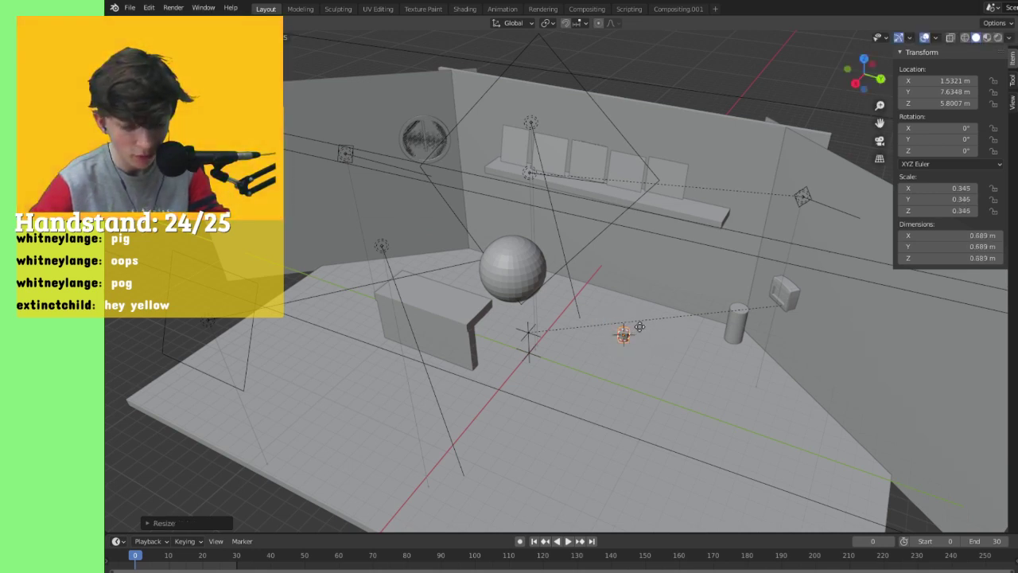
pyautogui.click(642, 330)
# Step: Move the small cylinder to the upper part of the sphere and set its Y location to 0 m
pyautogui.press('g')
pyautogui.click(528, 256)
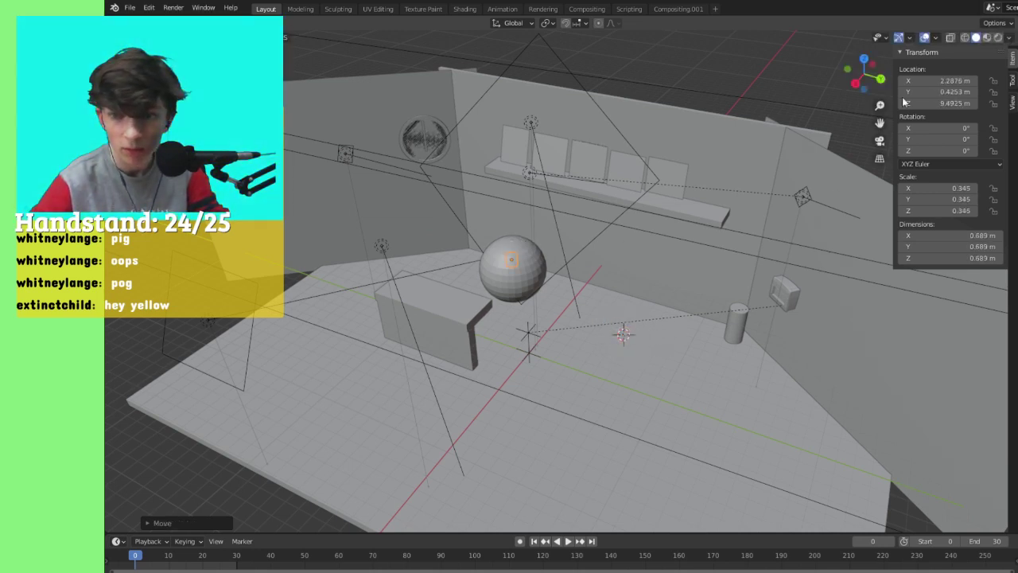
pyautogui.click(927, 92)
pyautogui.write('0')
pyautogui.press('Return')
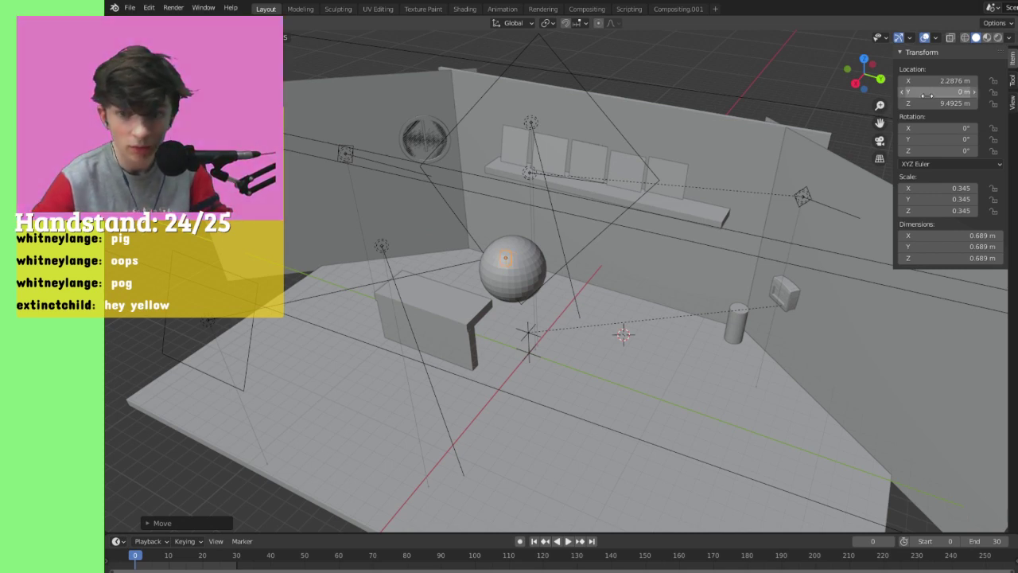
# Step: Centre the small cylinder at about X 1.75 m and reshape it into a thin rod about 0.42 m wide and 6.16 m tall
pyautogui.moveTo(927, 80)
pyautogui.mouseDown()
pyautogui.moveTo(939, 80)
pyautogui.moveTo(927, 81)
pyautogui.mouseUp()
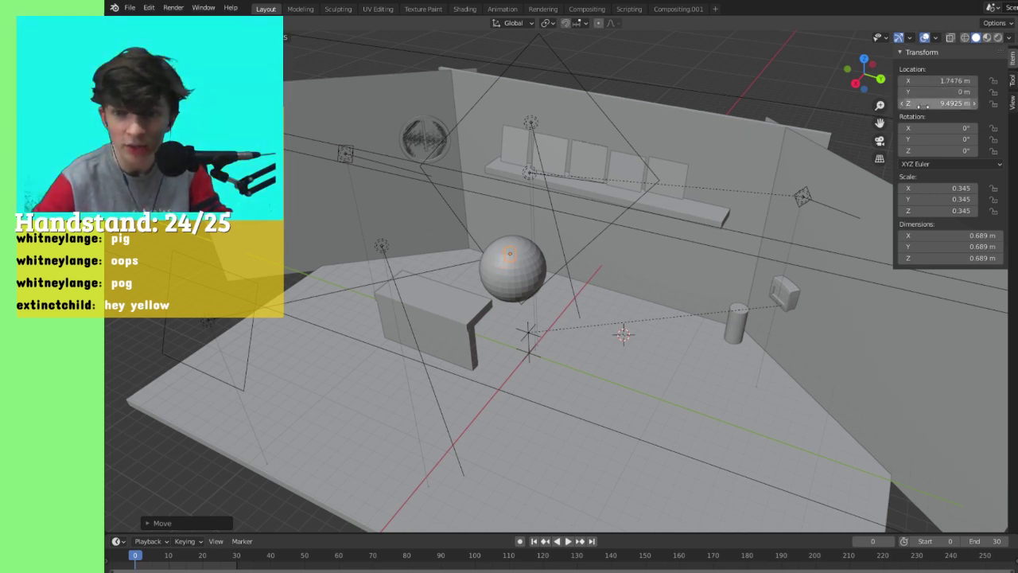
pyautogui.moveTo(927, 211); pyautogui.dragTo(973, 211)
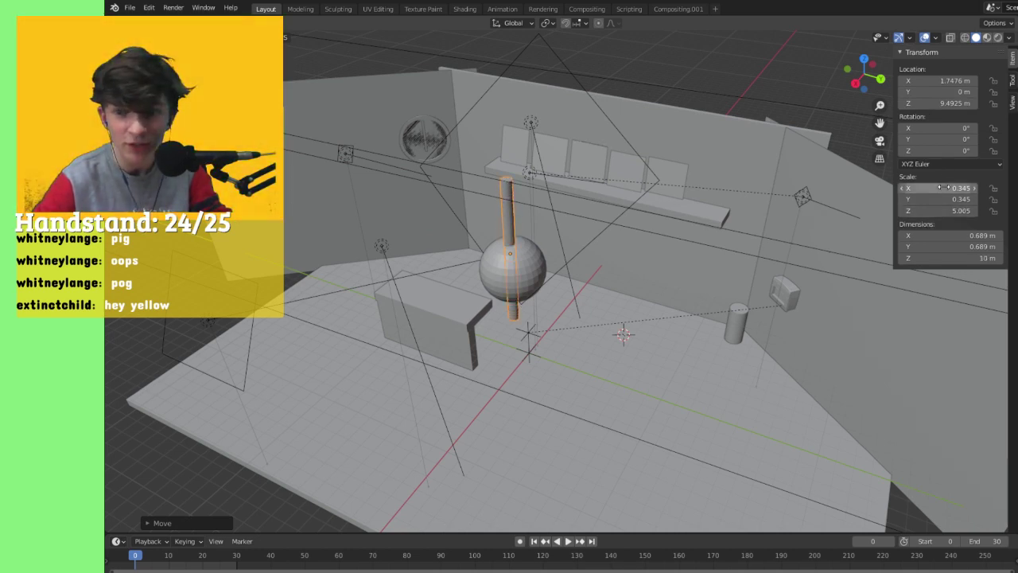
pyautogui.press('s')
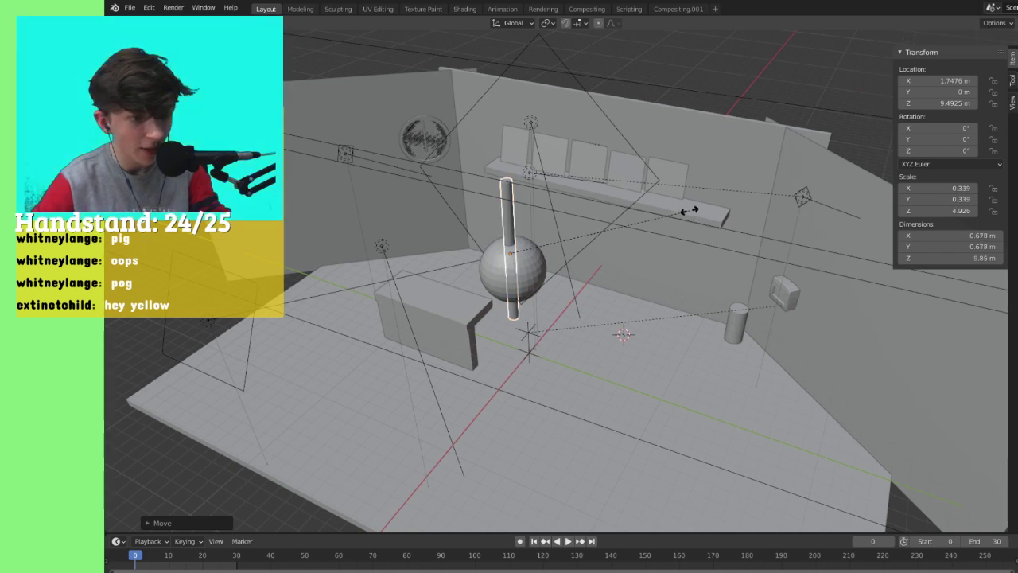
pyautogui.click(621, 223)
pyautogui.moveTo(621, 223); pyautogui.dragTo(657, 223, button='middle')
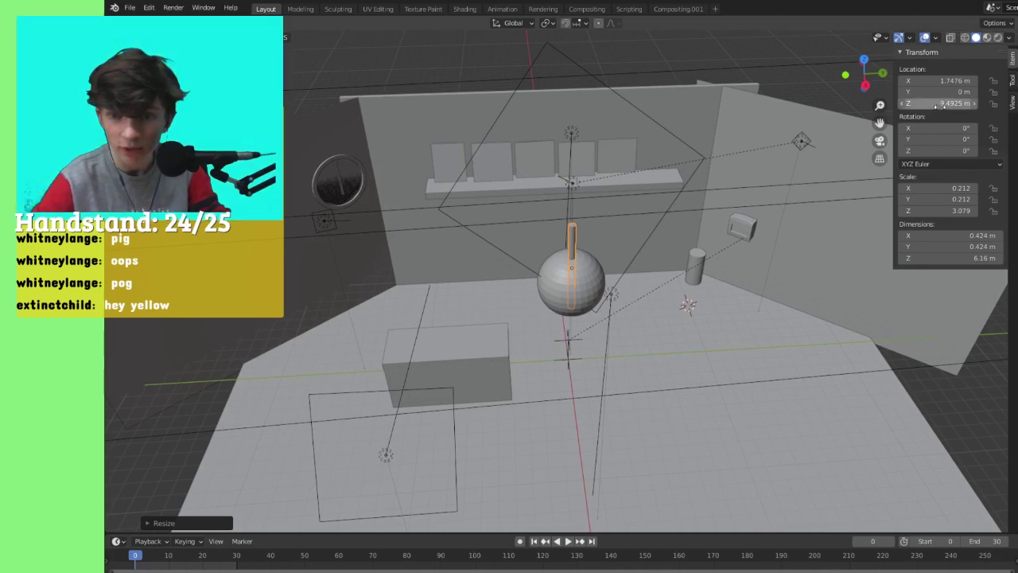
# Step: Raise the rod along Z to about 11.78 m, extending upward from the sphere, using the camera view to judge its height
pyautogui.moveTo(951, 103); pyautogui.dragTo(986, 103)
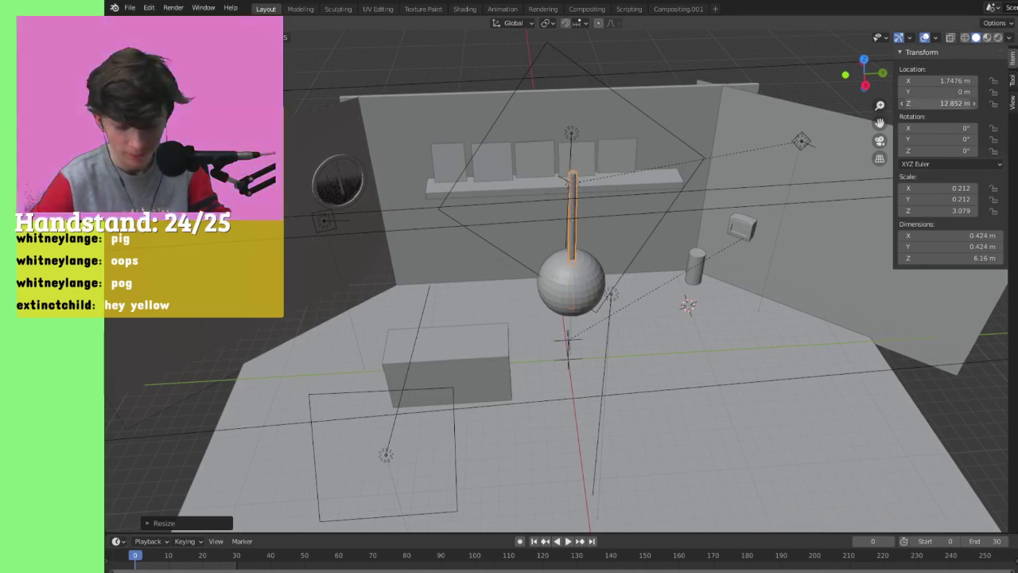
pyautogui.press('KP_0')
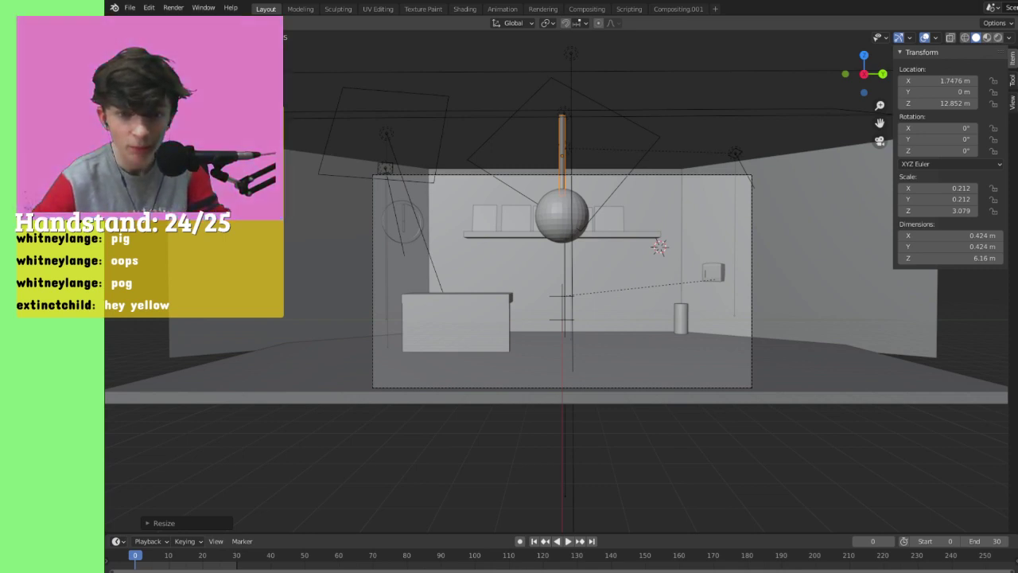
pyautogui.press('KP_0')
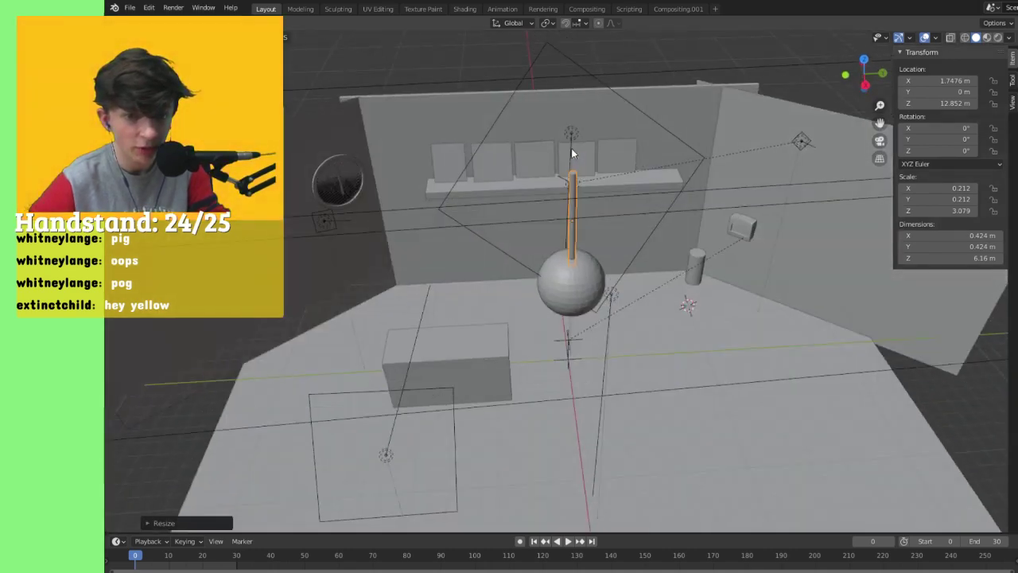
pyautogui.press('KP_0')
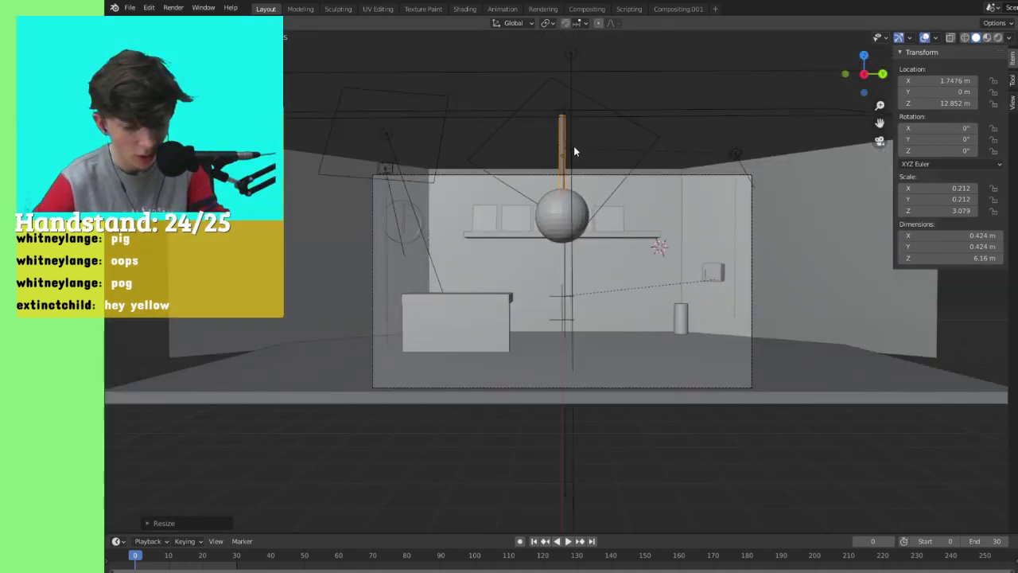
pyautogui.press('g')
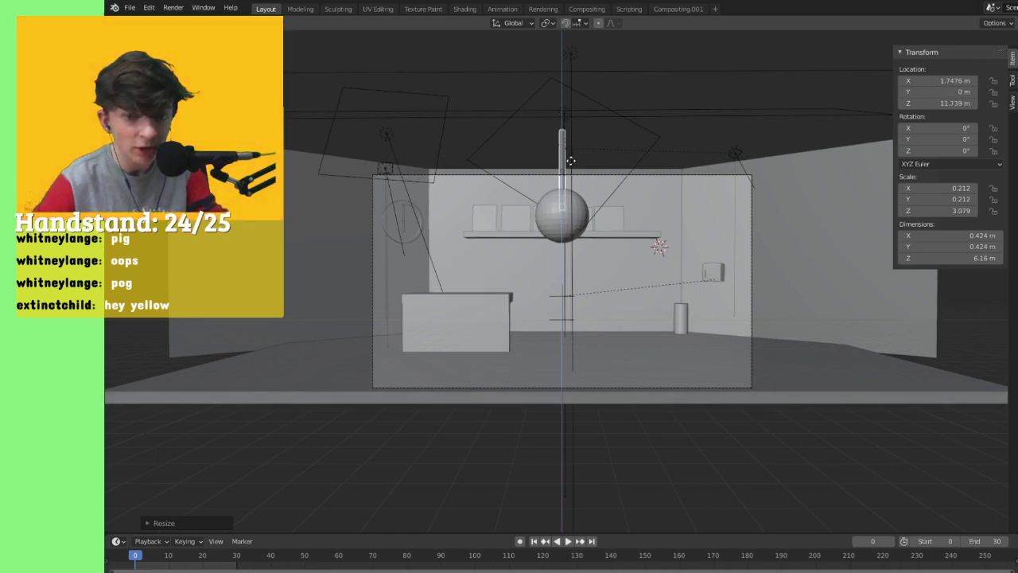
pyautogui.click(570, 160)
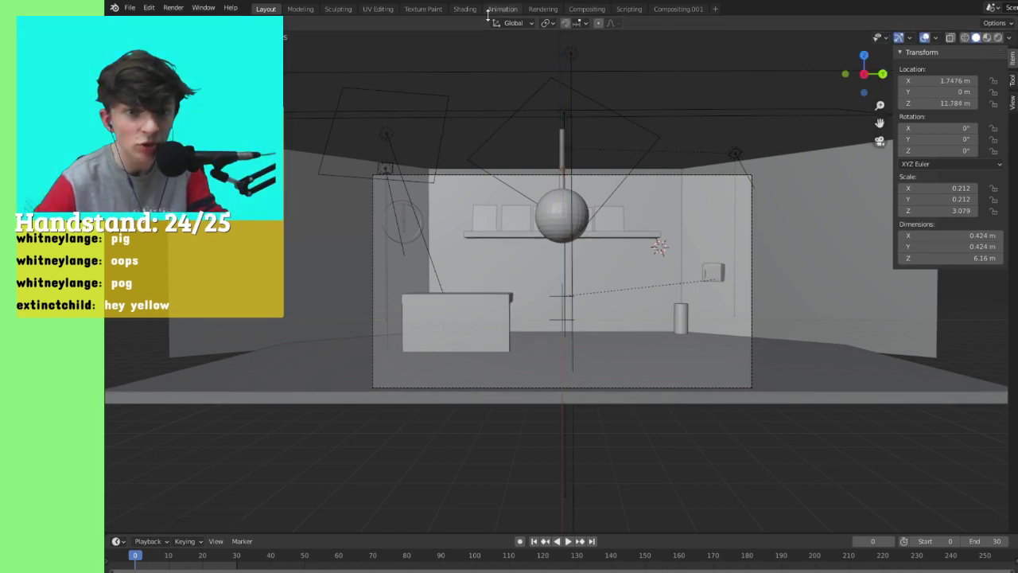
# Step: In the Shading workspace, select the hanging sphere and create a new material for it
pyautogui.click(466, 9)
pyautogui.scroll(-7, 799, 171)
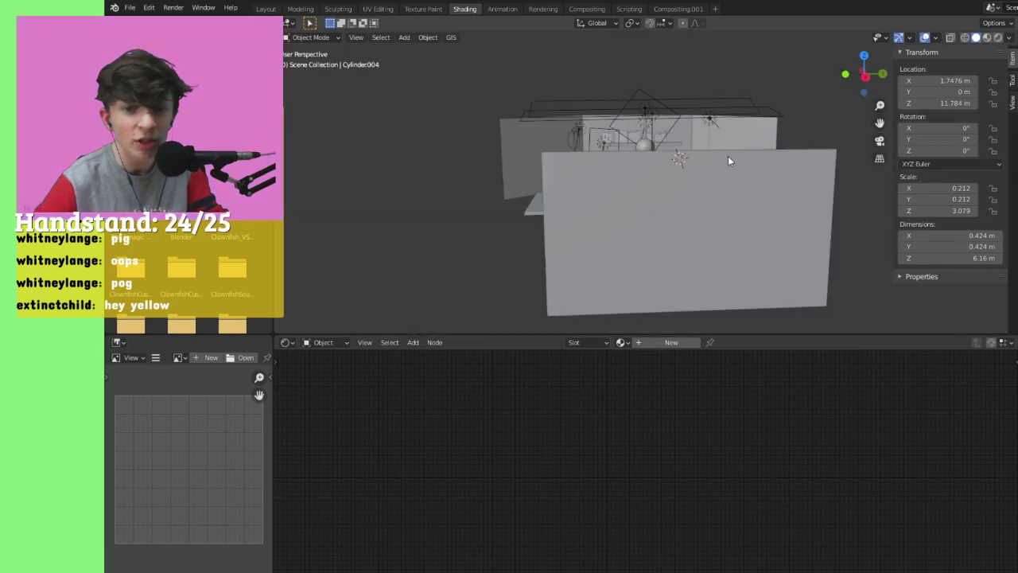
pyautogui.moveTo(728, 156); pyautogui.dragTo(628, 156, button='middle')
pyautogui.click(625, 156)
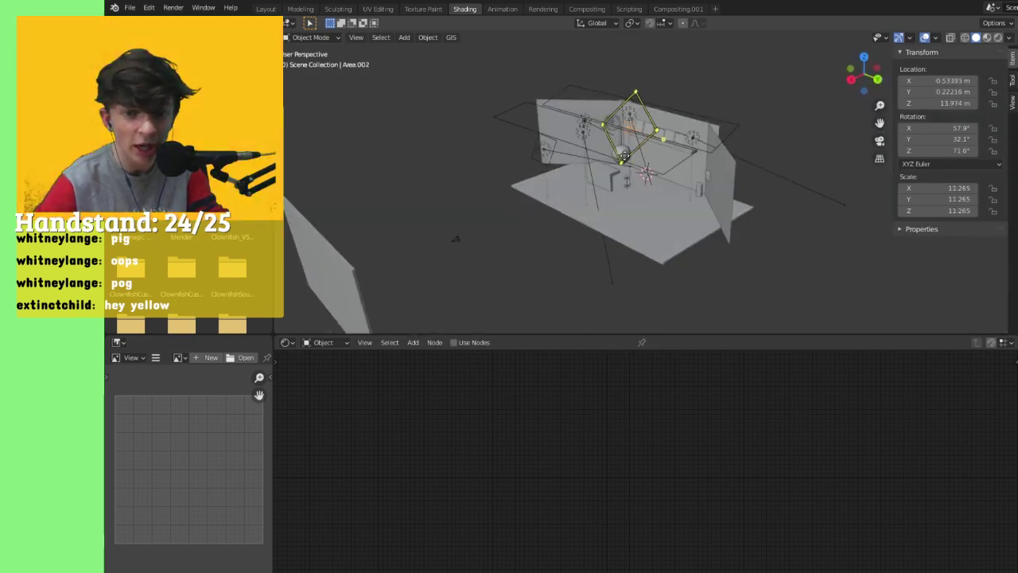
pyautogui.click(612, 157)
pyautogui.moveTo(612, 157); pyautogui.dragTo(622, 116, button='middle')
pyautogui.click(621, 116)
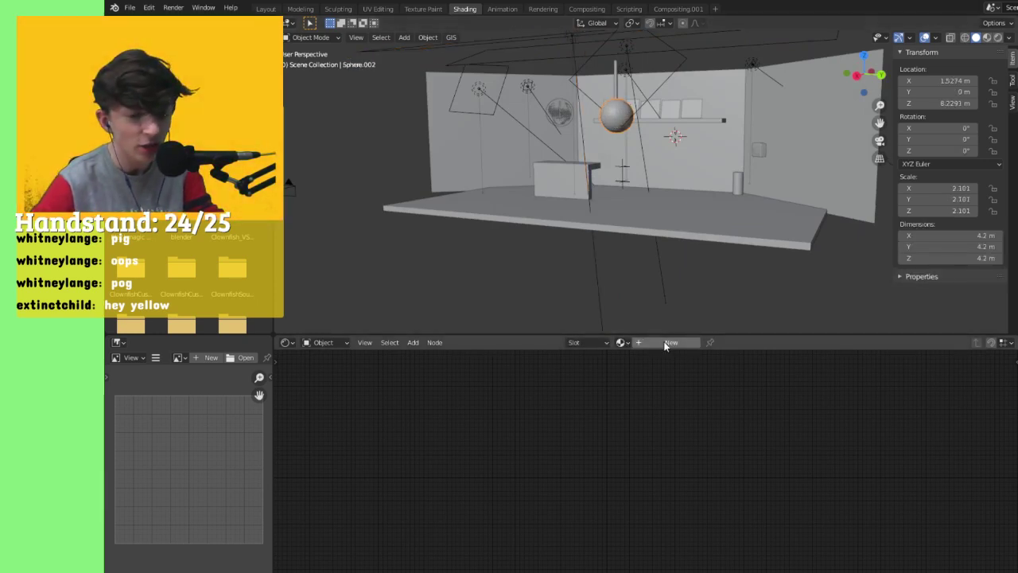
pyautogui.click(628, 346)
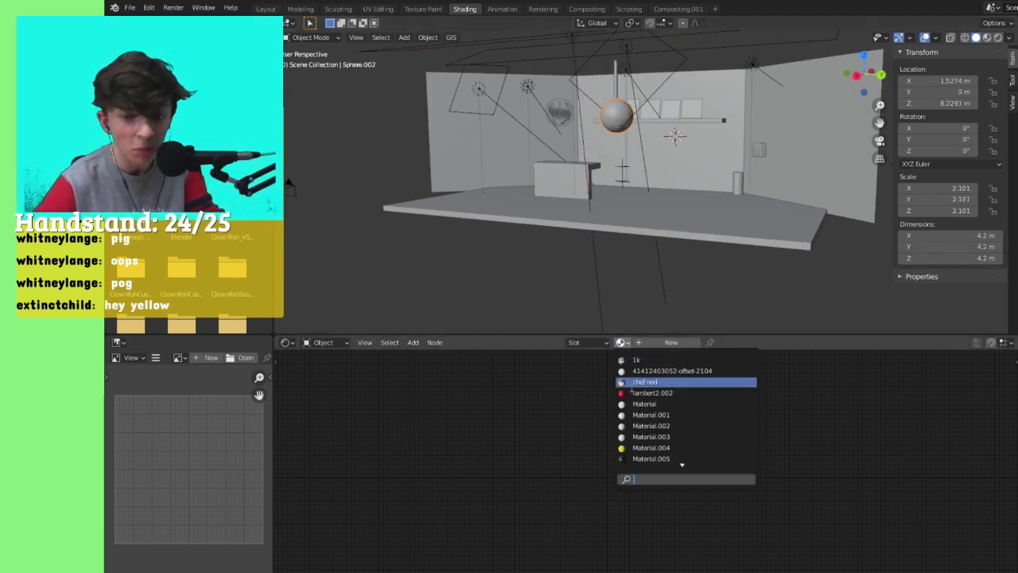
pyautogui.click(641, 342)
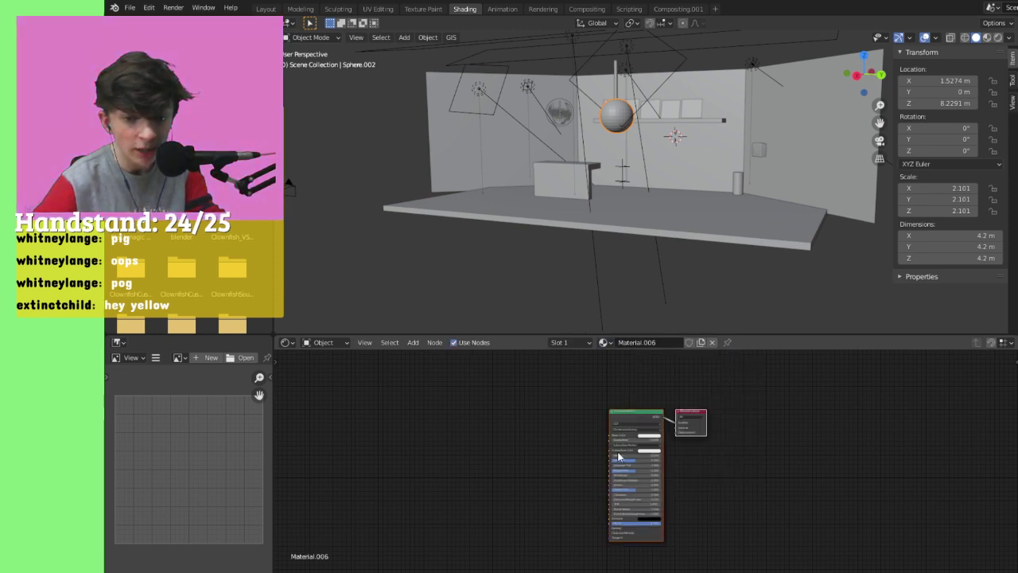
# Step: Set the sphere material's Metallic to 1.000 and display the scene with rendered shading
pyautogui.scroll(15, 624, 450)
pyautogui.moveTo(540, 438); pyautogui.dragTo(558, 438)
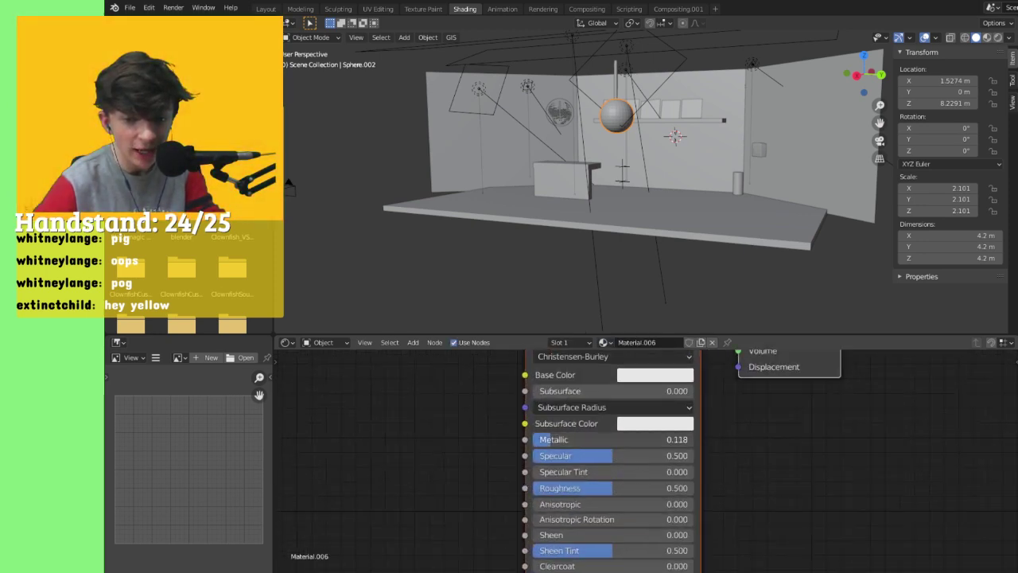
pyautogui.moveTo(640, 442); pyautogui.dragTo(697, 443)
pyautogui.scroll(-2, 652, 457)
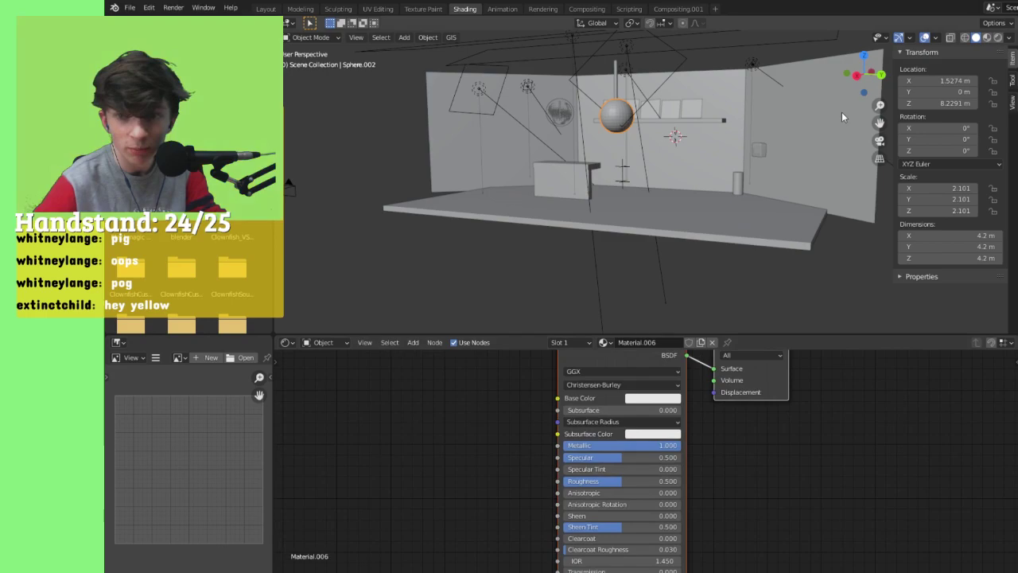
pyautogui.click(998, 39)
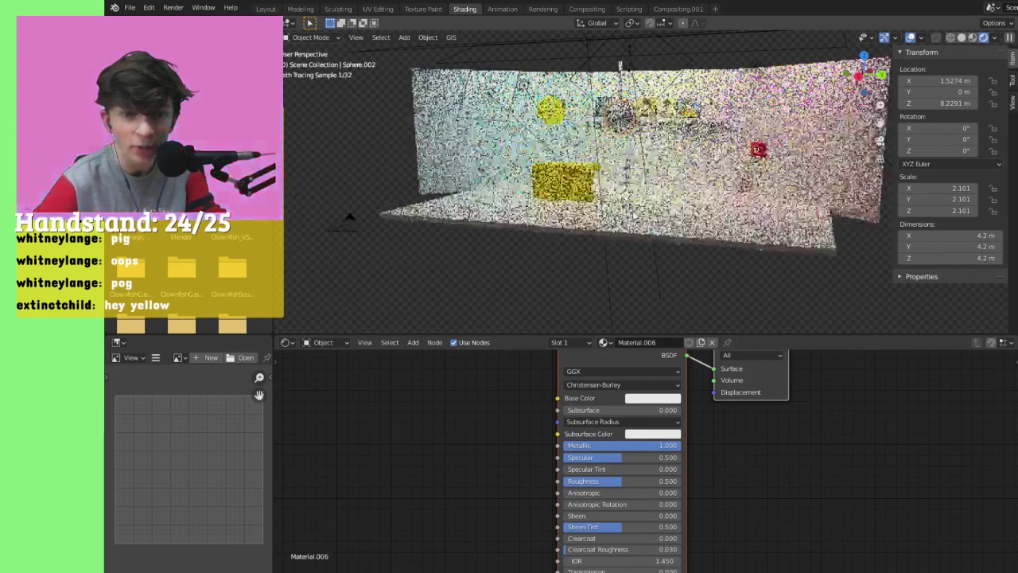
pyautogui.scroll(1, 620, 115)
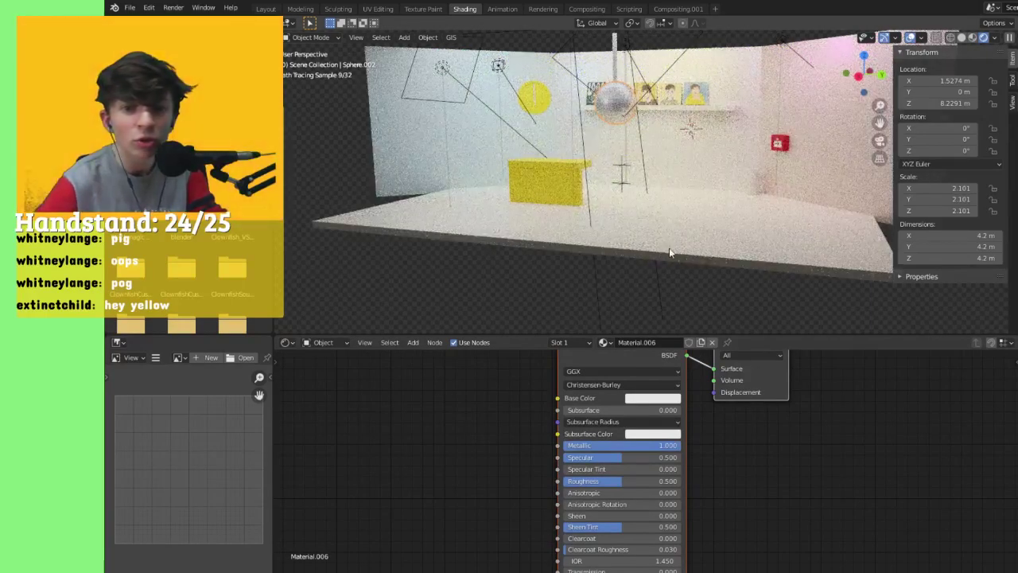
# Step: Set the sphere material's Specular Tint to 0.395 and Roughness to 0.000 for a mirror finish
pyautogui.scroll(-1, 641, 477)
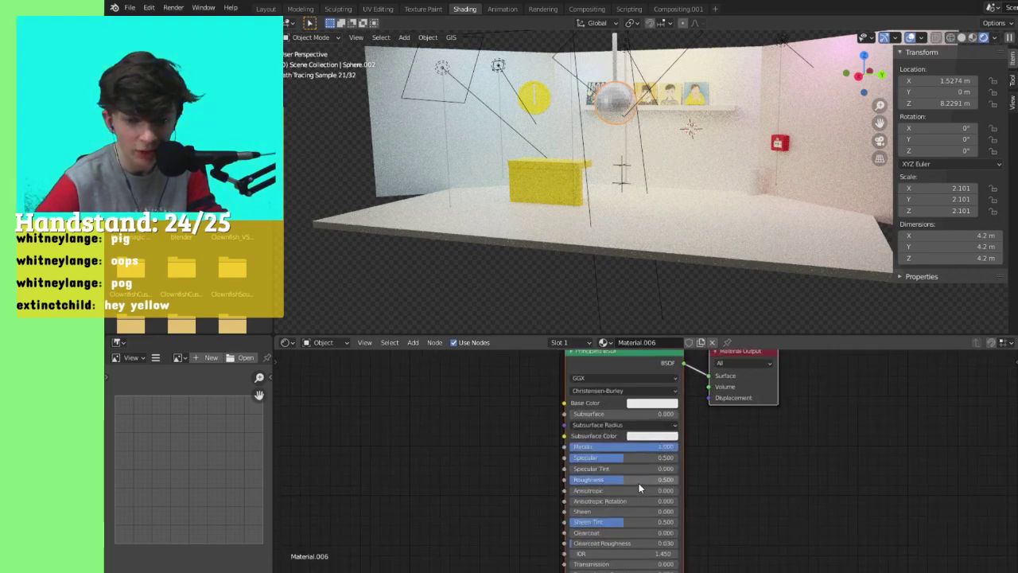
pyautogui.moveTo(604, 472); pyautogui.dragTo(659, 467)
pyautogui.scroll(-1, 731, 507)
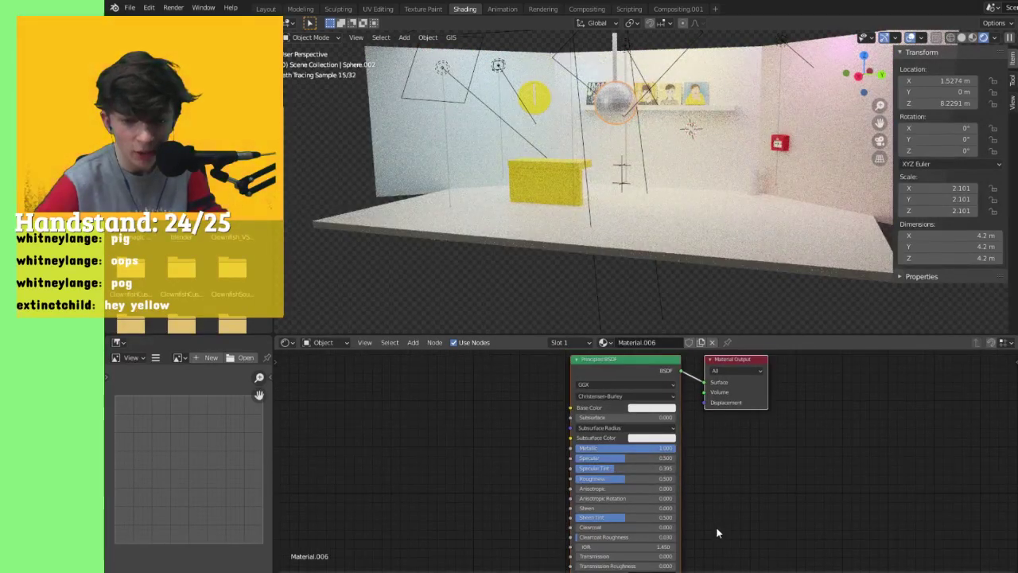
pyautogui.moveTo(710, 520); pyautogui.dragTo(726, 456, button='middle')
pyautogui.scroll(2, 692, 482)
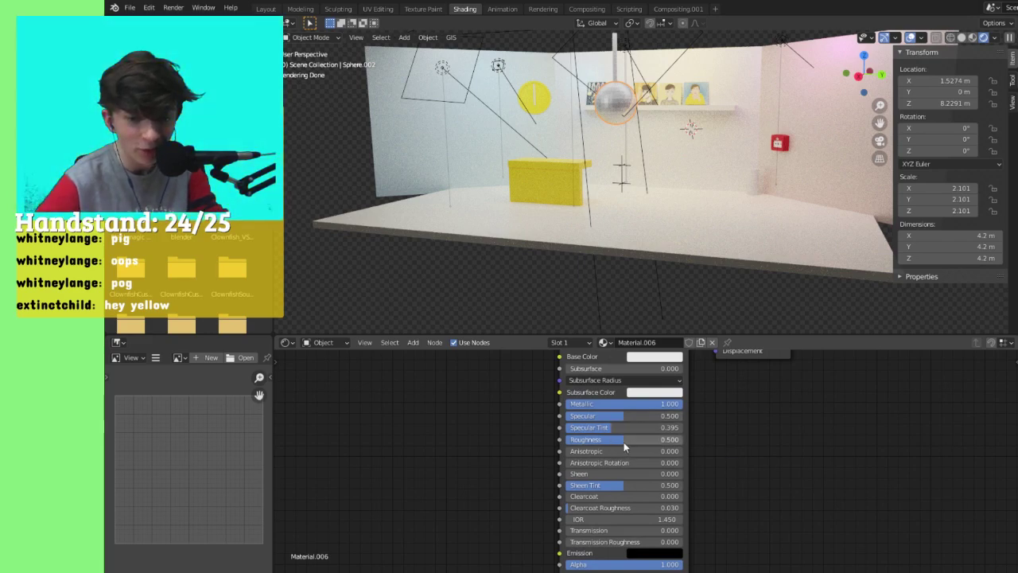
pyautogui.moveTo(624, 442); pyautogui.dragTo(565, 441)
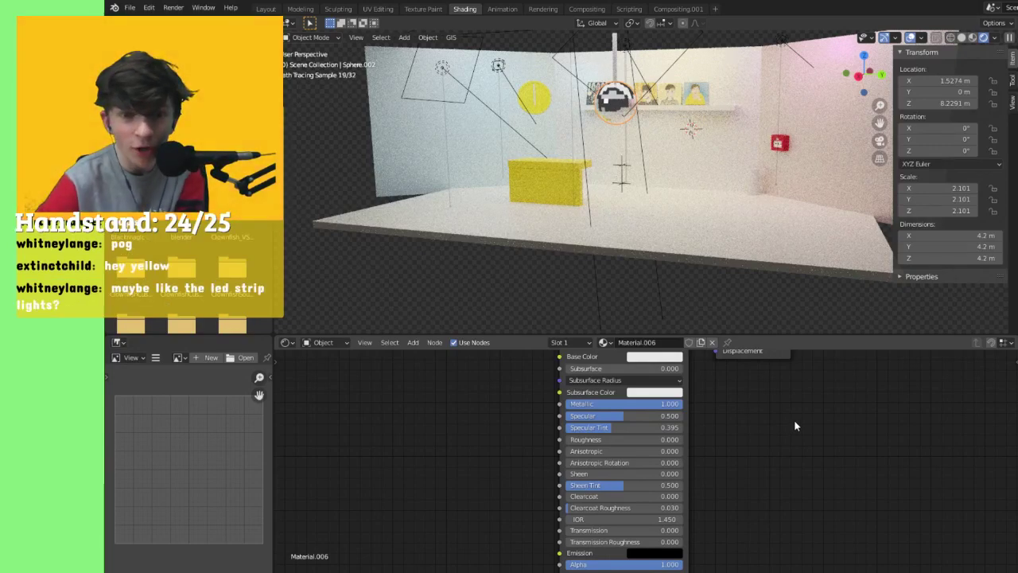
# Step: Check the mirrored sphere from the camera and rename its material to disco
pyautogui.press('KP_0')
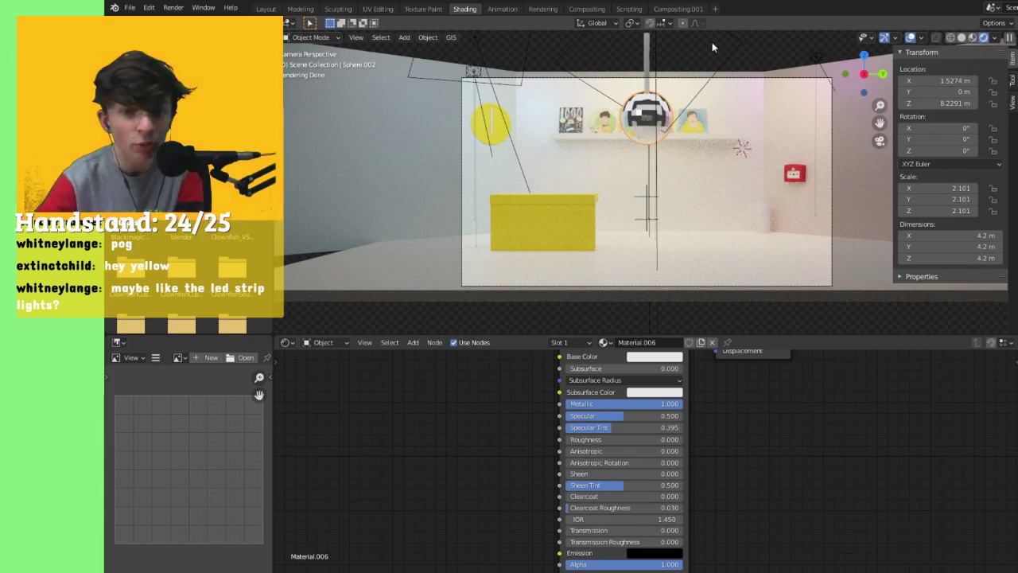
pyautogui.moveTo(735, 33); pyautogui.dragTo(705, 112, button='middle')
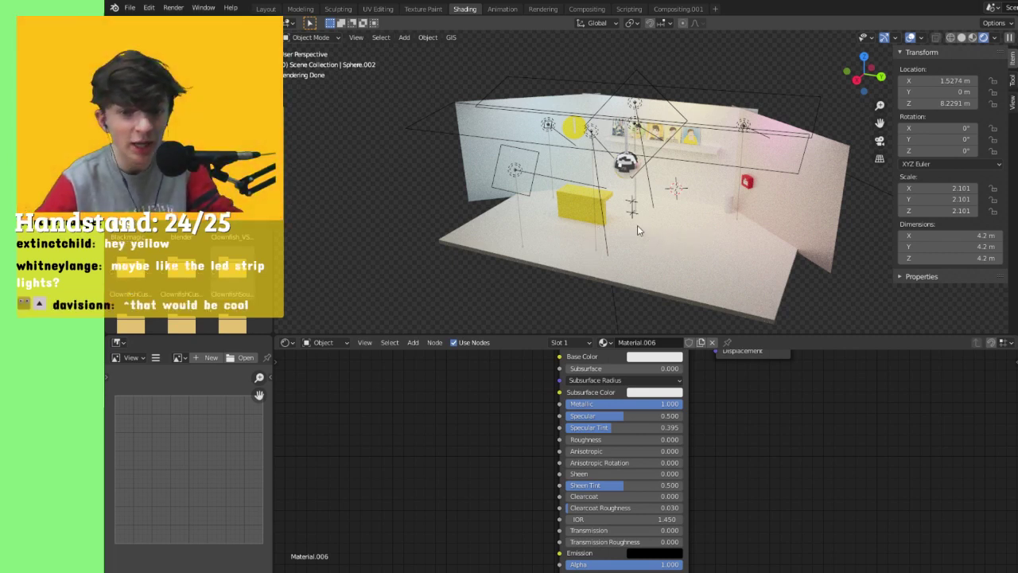
pyautogui.doubleClick(666, 342)
pyautogui.write('dis')
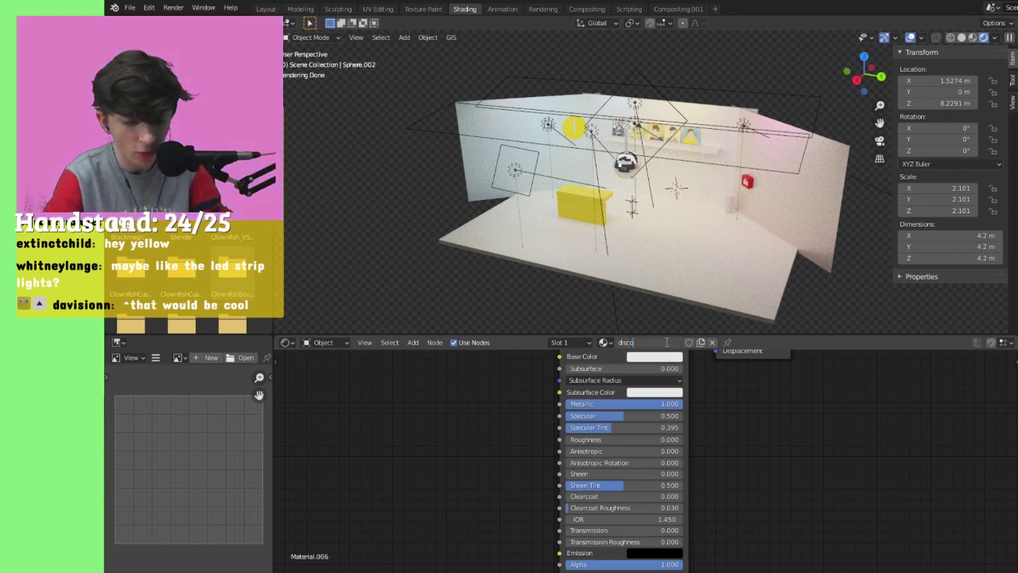
pyautogui.write('co')
pyautogui.press('Return')
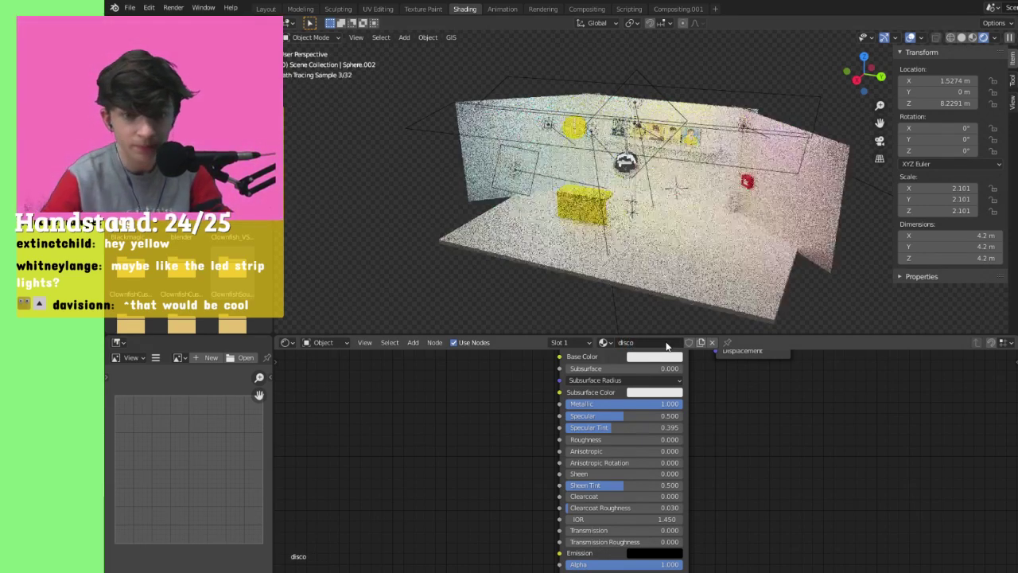
# Step: Assign the existing disco material to the rod above the sphere
pyautogui.click(628, 149)
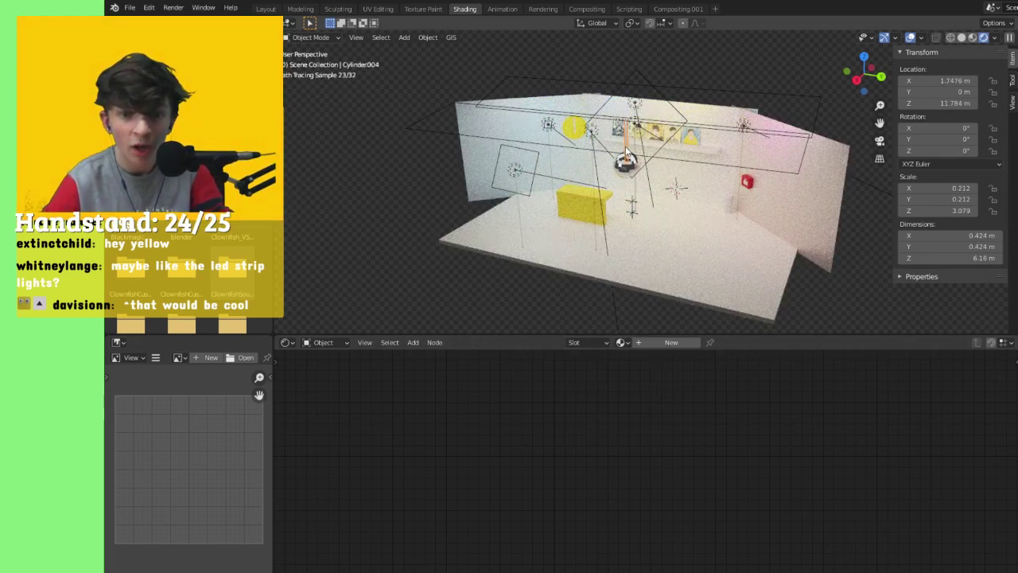
pyautogui.click(626, 344)
pyautogui.write('d')
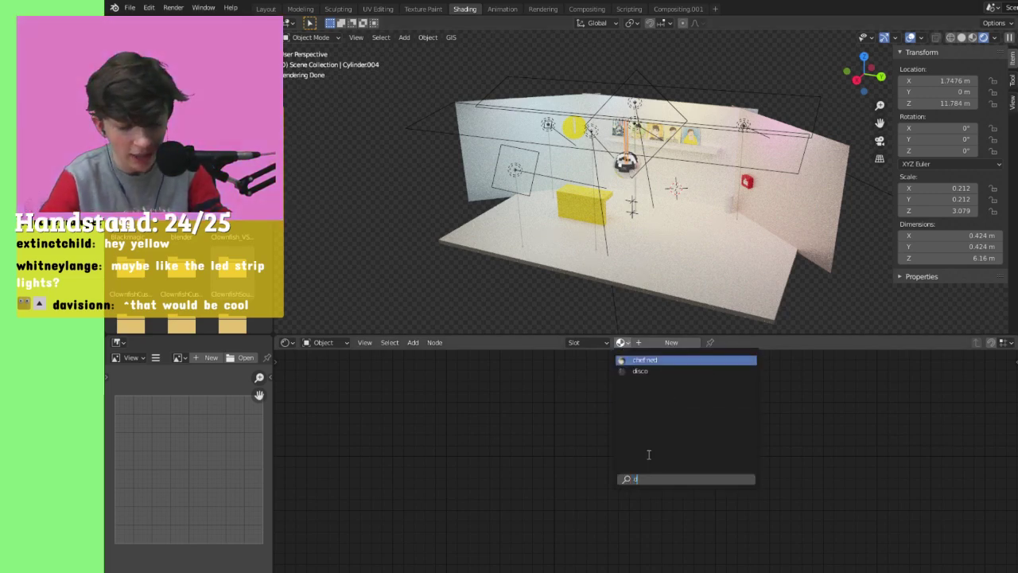
pyautogui.write('is')
pyautogui.press('Return')
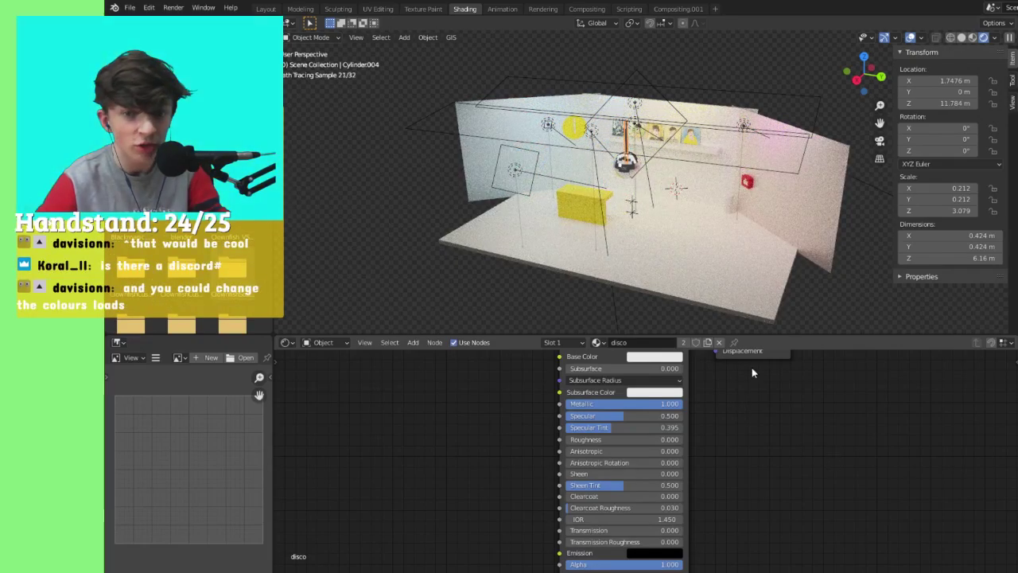
# Step: Check the rendered ball and rod through the camera and undo the last two scene changes
pyautogui.moveTo(743, 318); pyautogui.dragTo(793, 163, button='middle')
pyautogui.scroll(4, 793, 164)
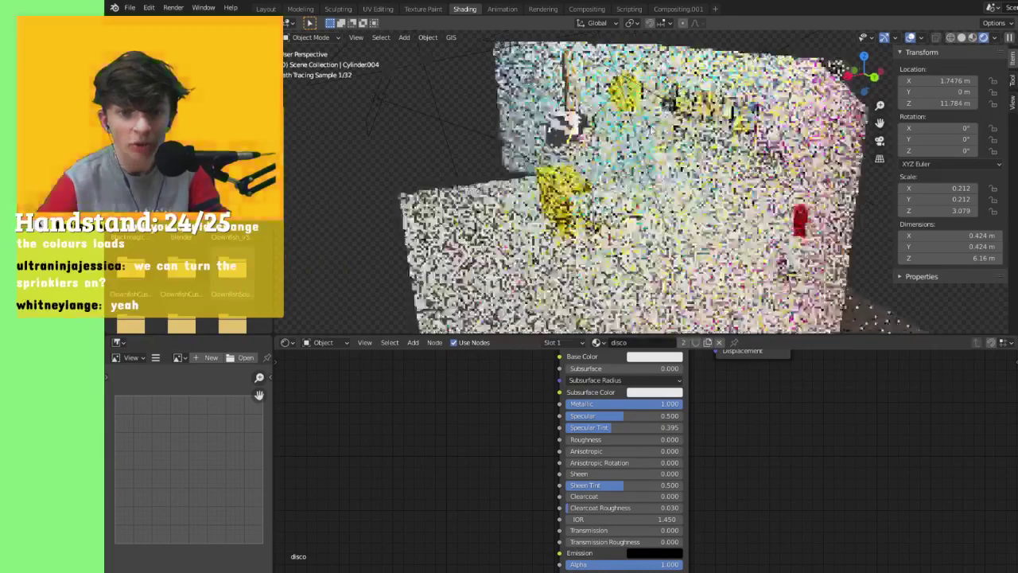
pyautogui.moveTo(634, 143); pyautogui.dragTo(660, 124, button='middle')
pyautogui.press('KP_0')
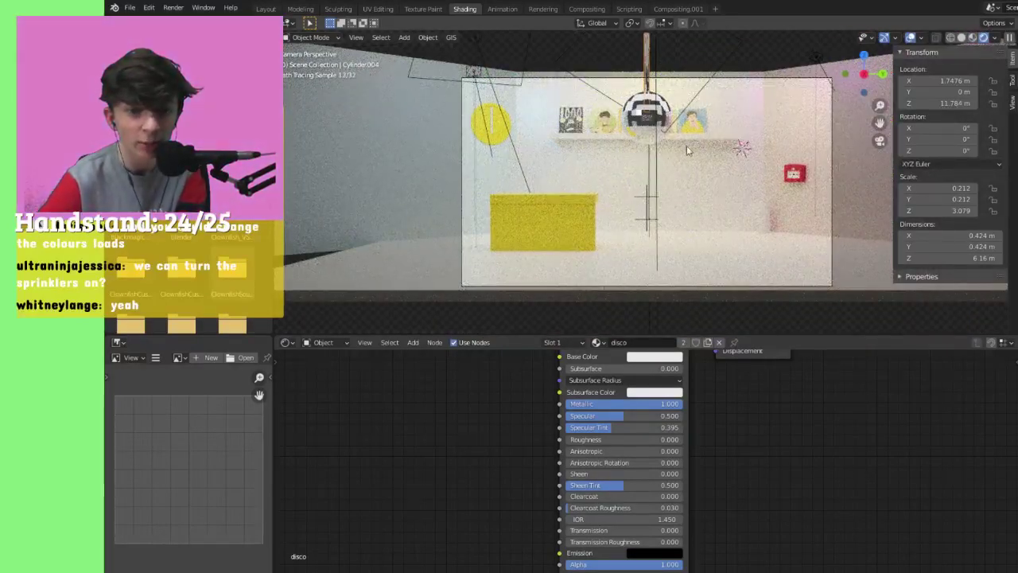
pyautogui.scroll(-2, 701, 174)
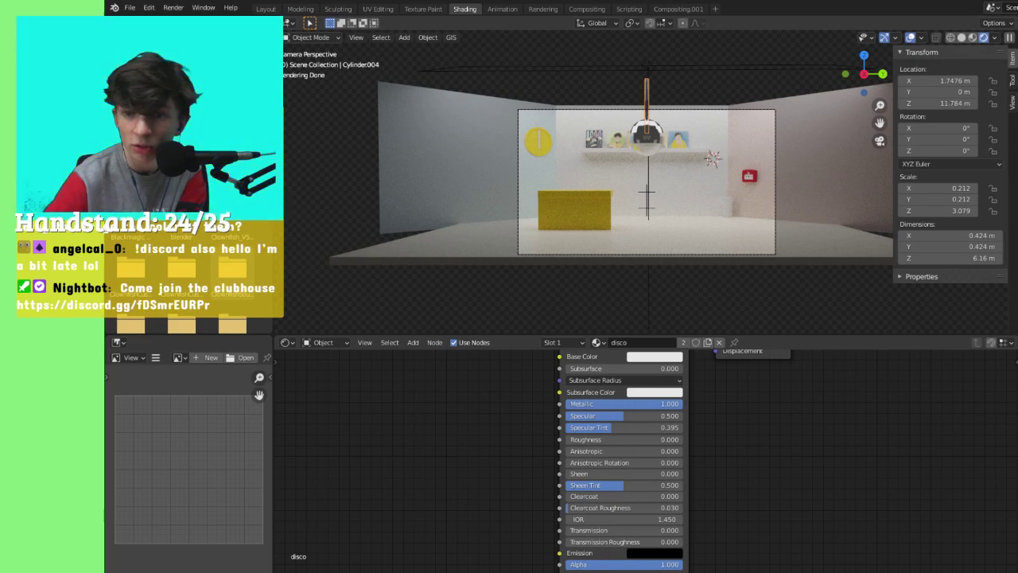
pyautogui.hotkey('ctrl', 'z')
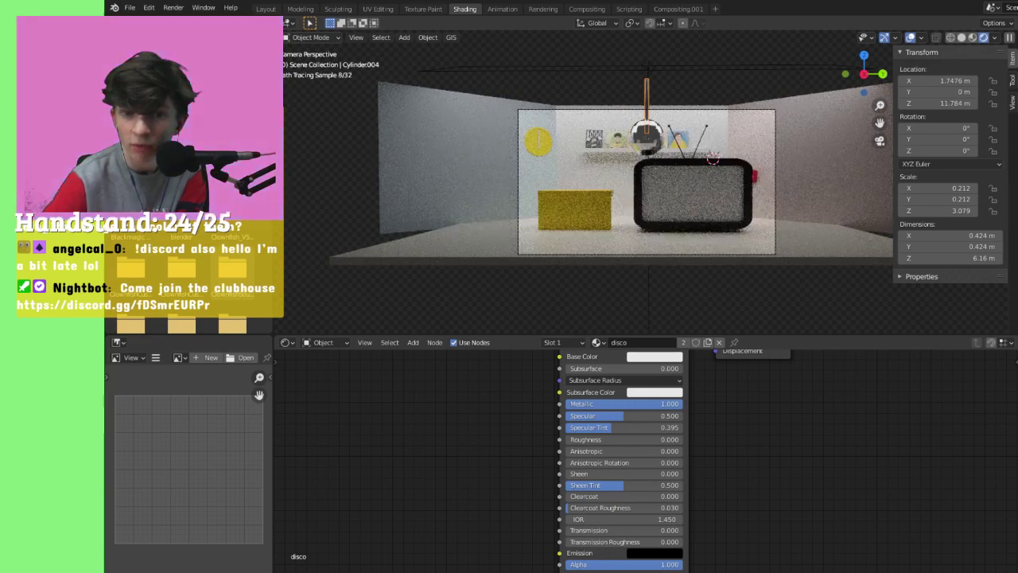
pyautogui.hotkey('ctrl', 'z')
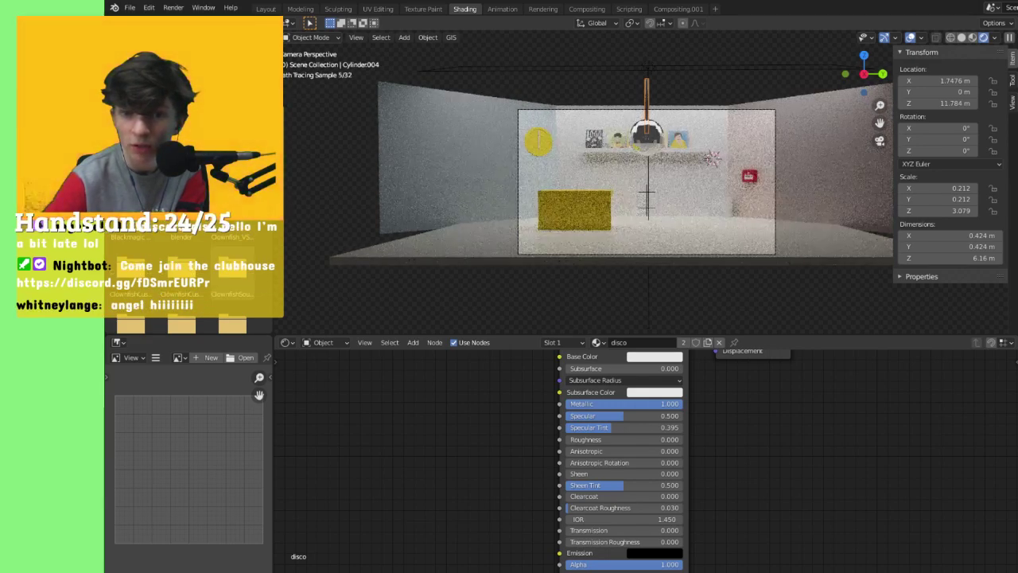
# Step: Redo the last undone scene change, and undo two scene changes
pyautogui.hotkey('ctrl', 'shift', 'z')
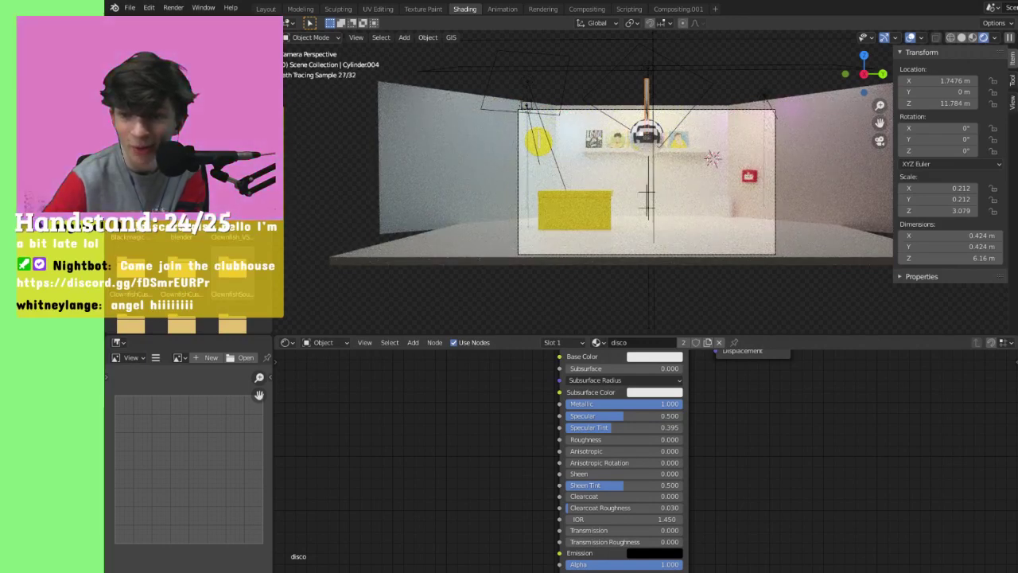
pyautogui.hotkey('ctrl', 'z')
pyautogui.hotkey('ctrl', 'z')
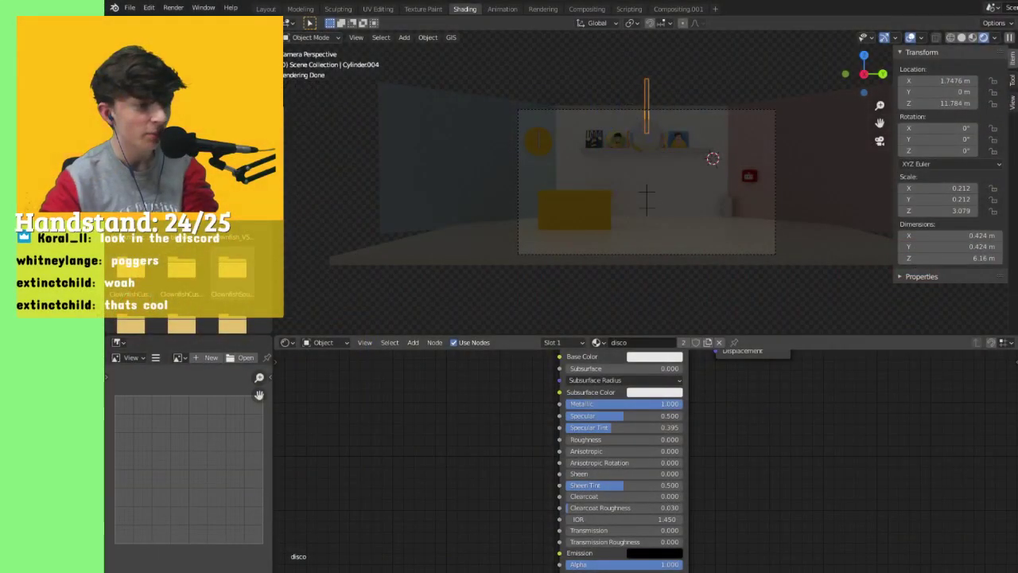
# Step: Add a new collection to the scene's collection hierarchy
pyautogui.moveTo(753, 67); pyautogui.dragTo(677, 148, button='middle')
pyautogui.scroll(-3, 746, 73)
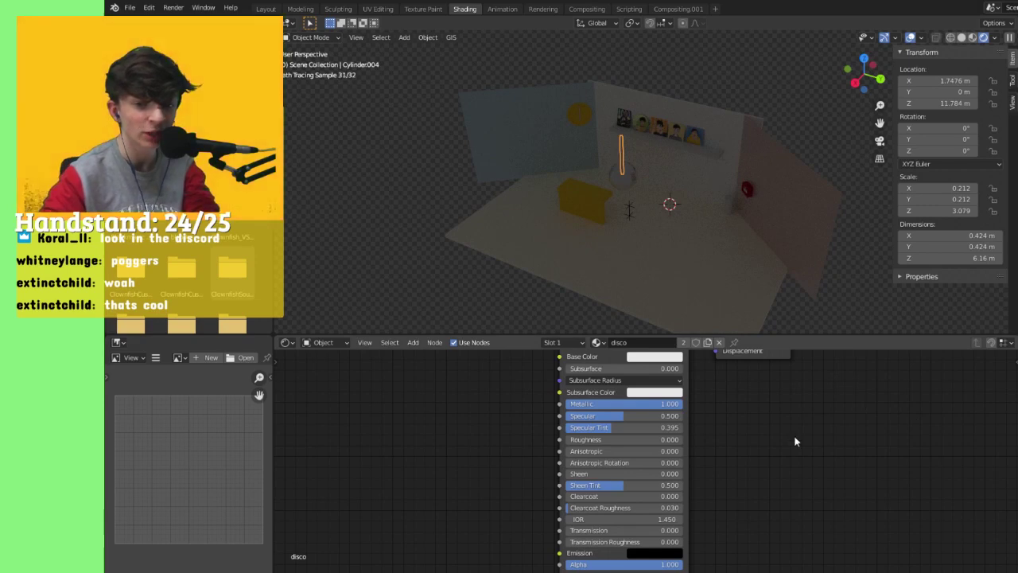
pyautogui.moveTo(757, 253); pyautogui.dragTo(891, 231, button='middle')
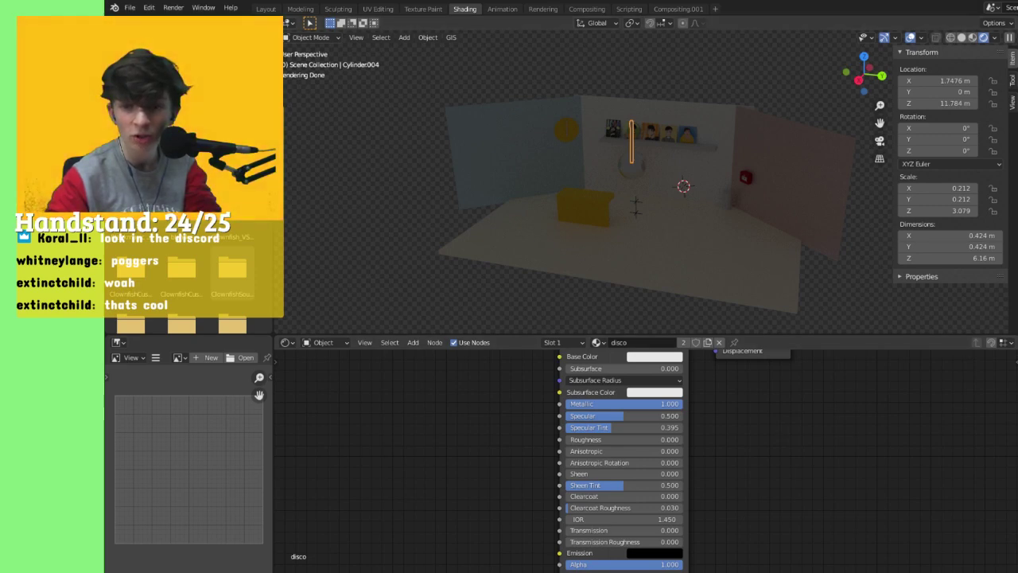
pyautogui.press('m')
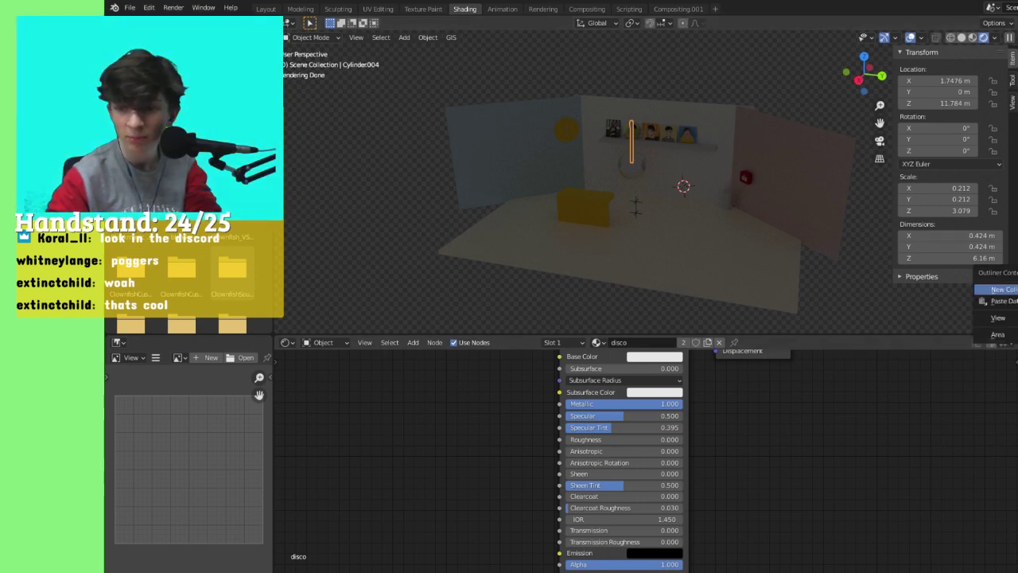
pyautogui.click(994, 290)
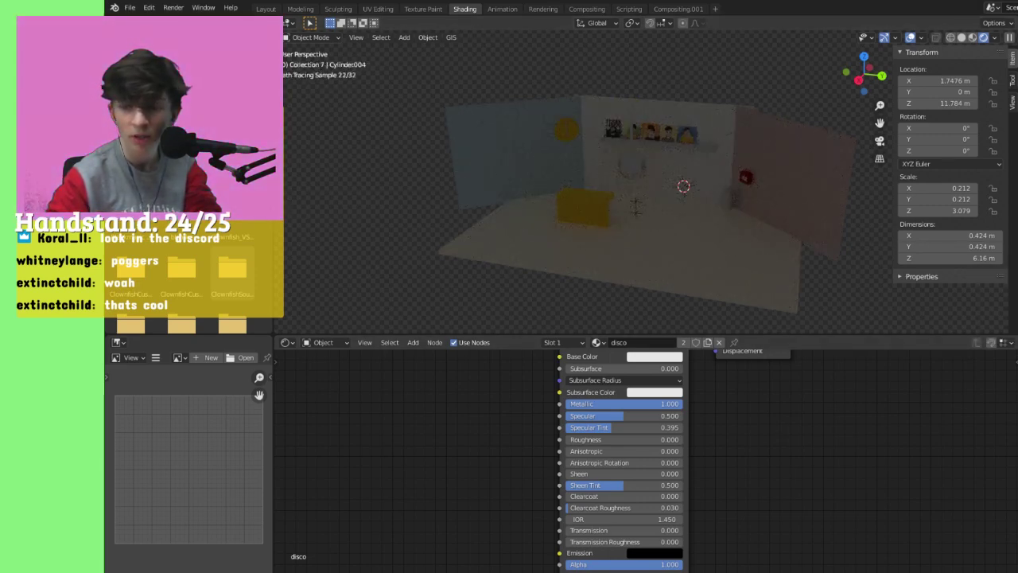
# Step: Switch to the Layout workspace and examine the room and disco ball in Material Preview shading
pyautogui.click(267, 9)
pyautogui.middleClick(686, 127)
pyautogui.scroll(-2, 686, 128)
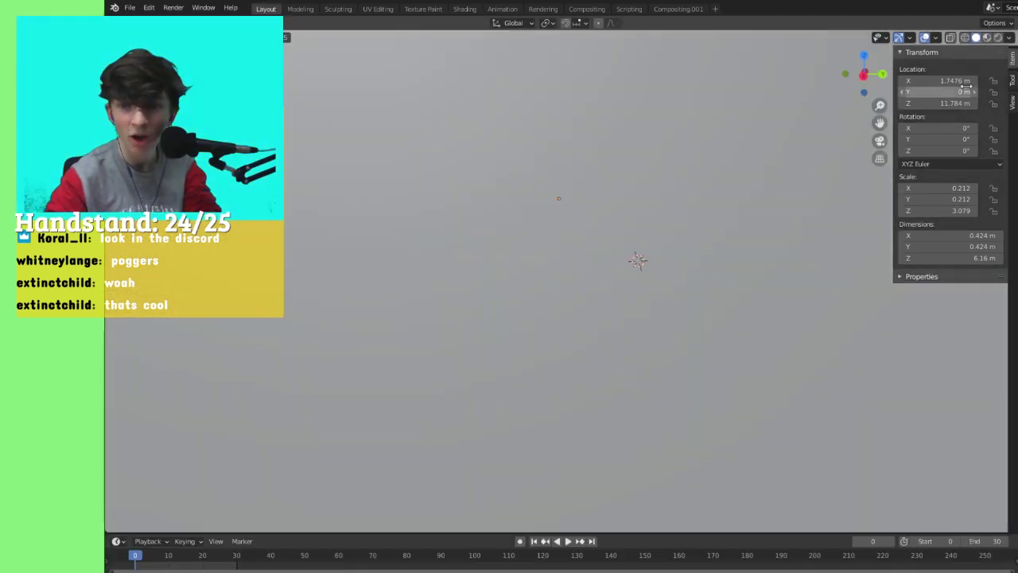
pyautogui.moveTo(718, 132)
pyautogui.mouseDown(button='middle')
pyautogui.moveTo(582, 273)
pyautogui.moveTo(716, 195)
pyautogui.moveTo(798, 114)
pyautogui.mouseUp(button='middle')
pyautogui.click(989, 39)
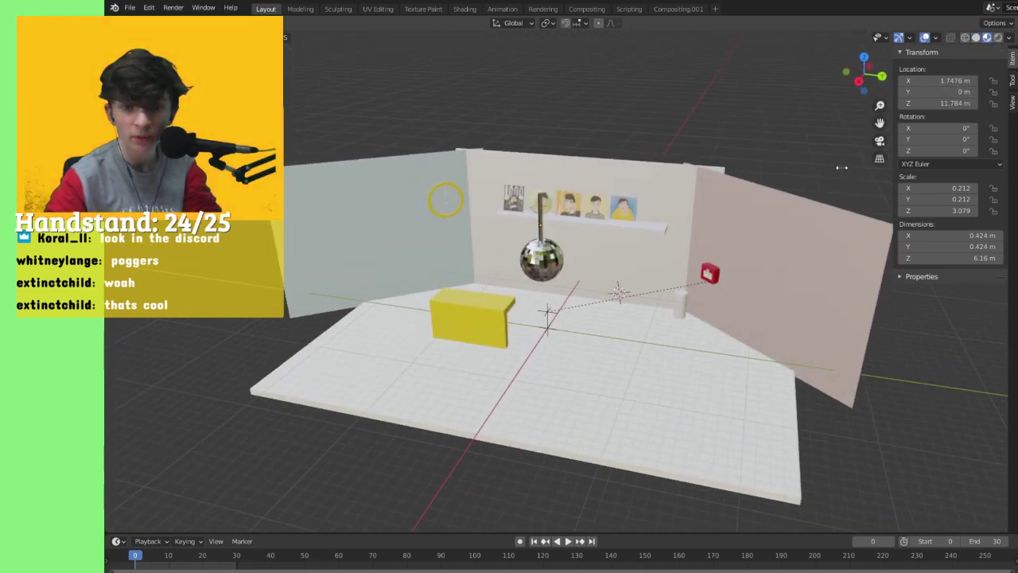
pyautogui.moveTo(611, 246); pyautogui.dragTo(585, 233, button='middle')
pyautogui.scroll(3, 513, 241)
pyautogui.moveTo(487, 181); pyautogui.dragTo(546, 208, button='middle')
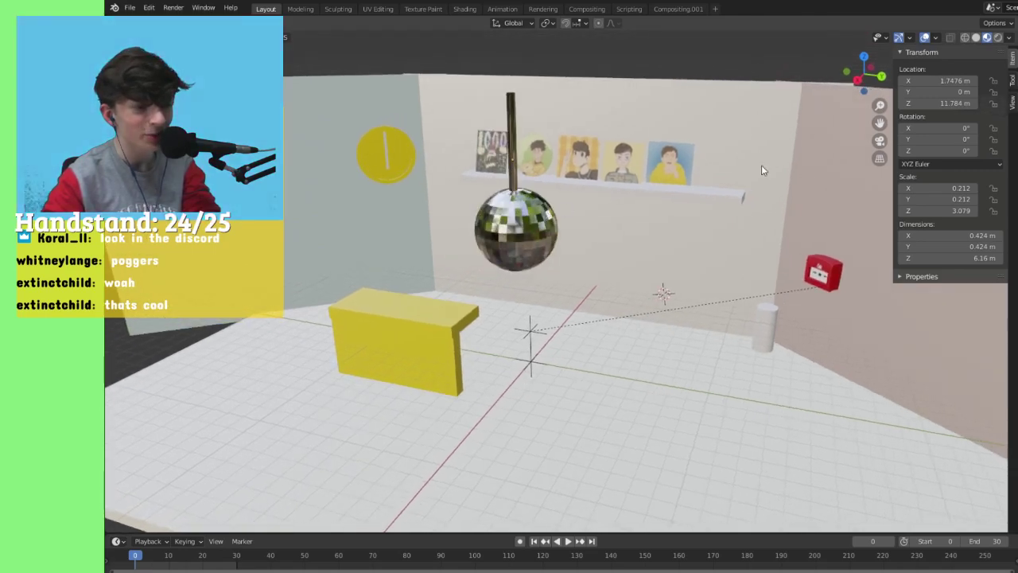
# Step: In rendered shading, add an area light at the 3D cursor and scale it uniformly to about 5.776
pyautogui.click(998, 38)
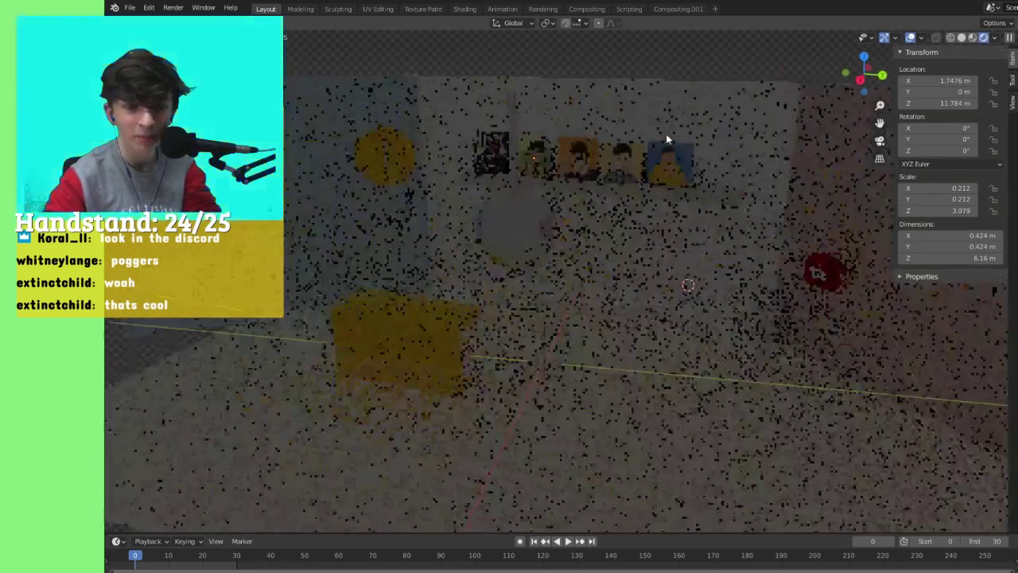
pyautogui.scroll(-3, 665, 134)
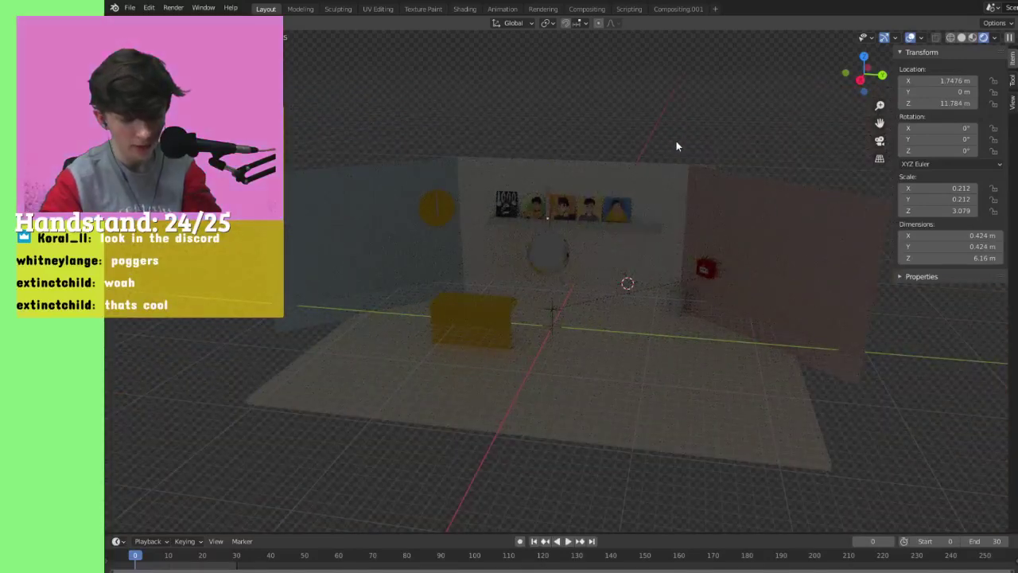
pyautogui.hotkey('shift', 'a')
pyautogui.moveTo(661, 286)
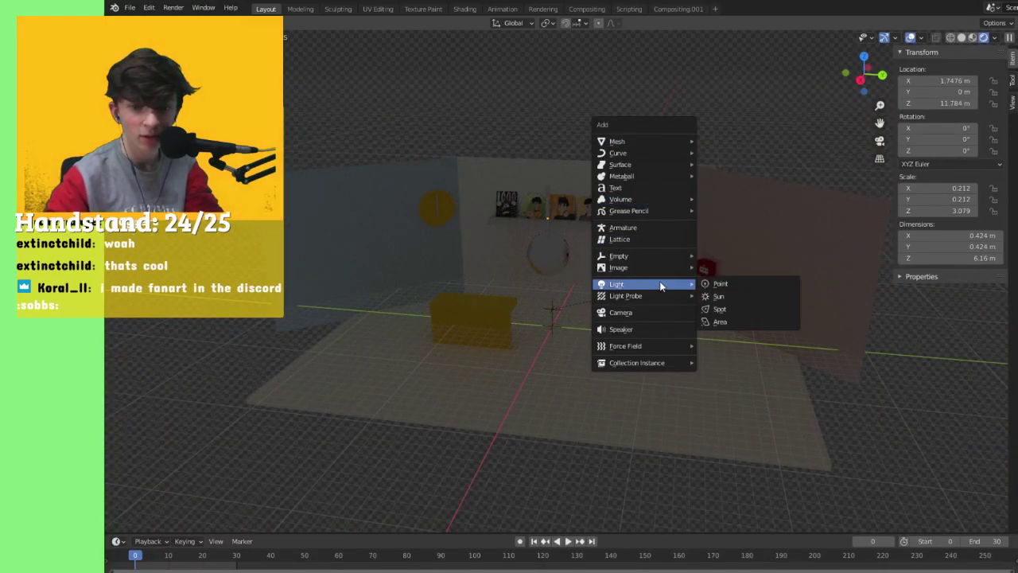
pyautogui.click(739, 320)
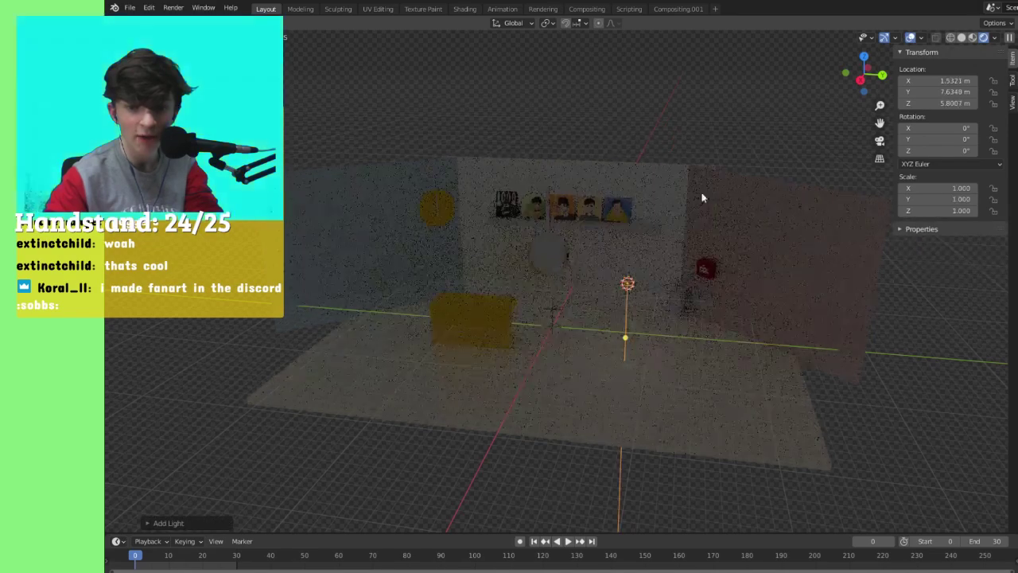
pyautogui.press('s')
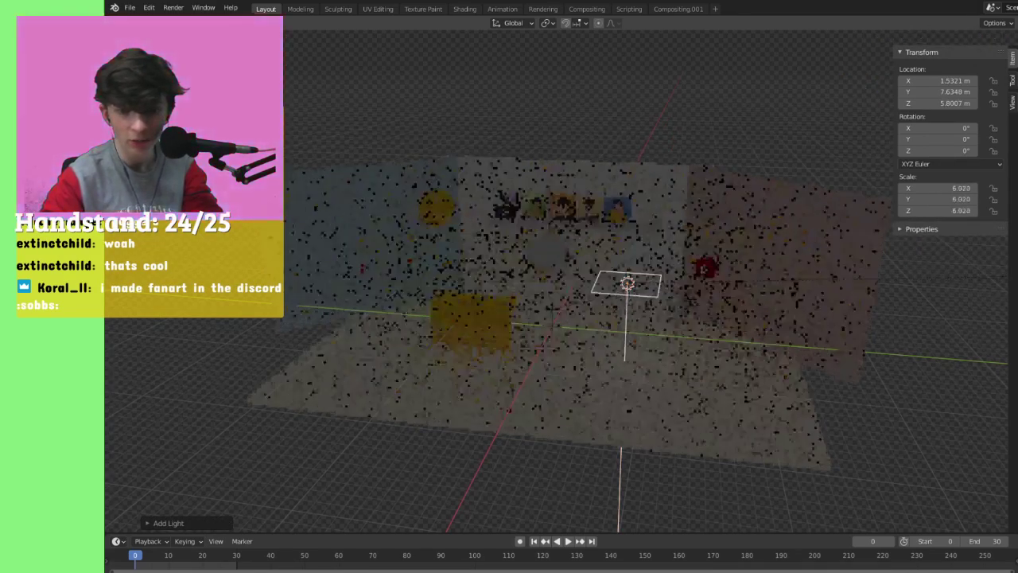
pyautogui.click(1008, 263)
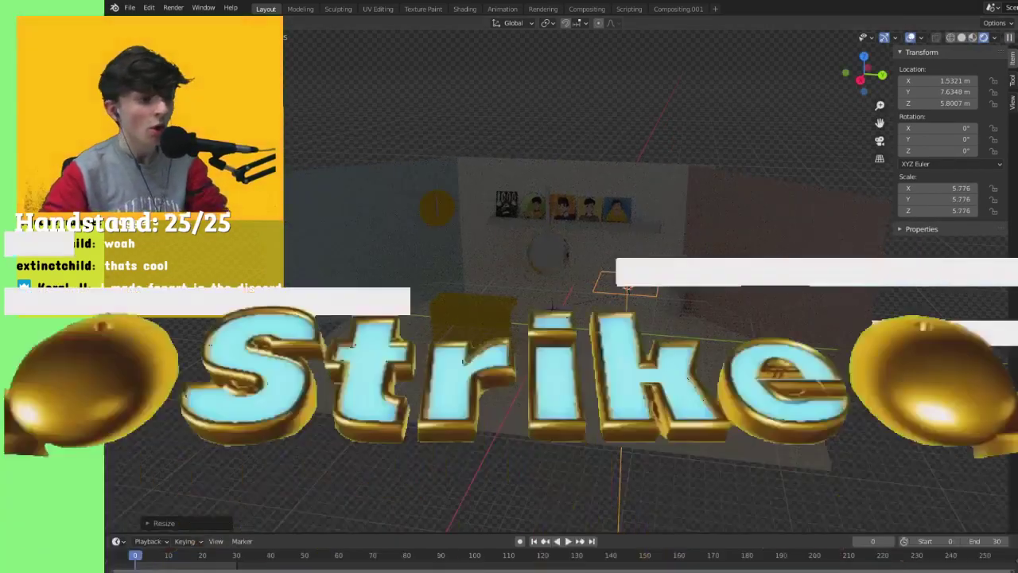
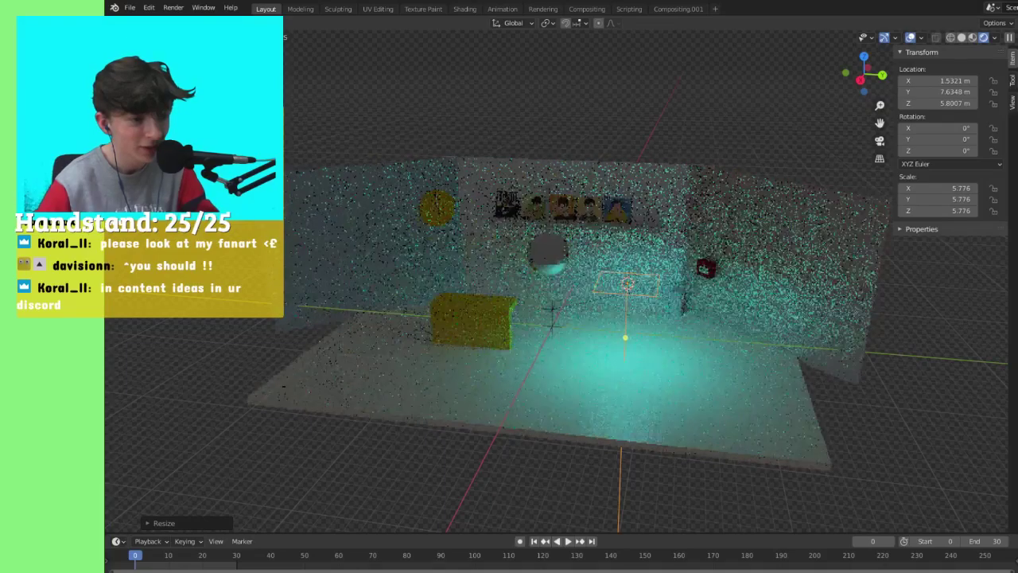
# Step: Move the cyan area light above the room's back corner, to about X -3.88, Y 14.14, Z 16.12 m, and check it in rendered shading
pyautogui.moveTo(739, 235); pyautogui.dragTo(723, 252, button='middle')
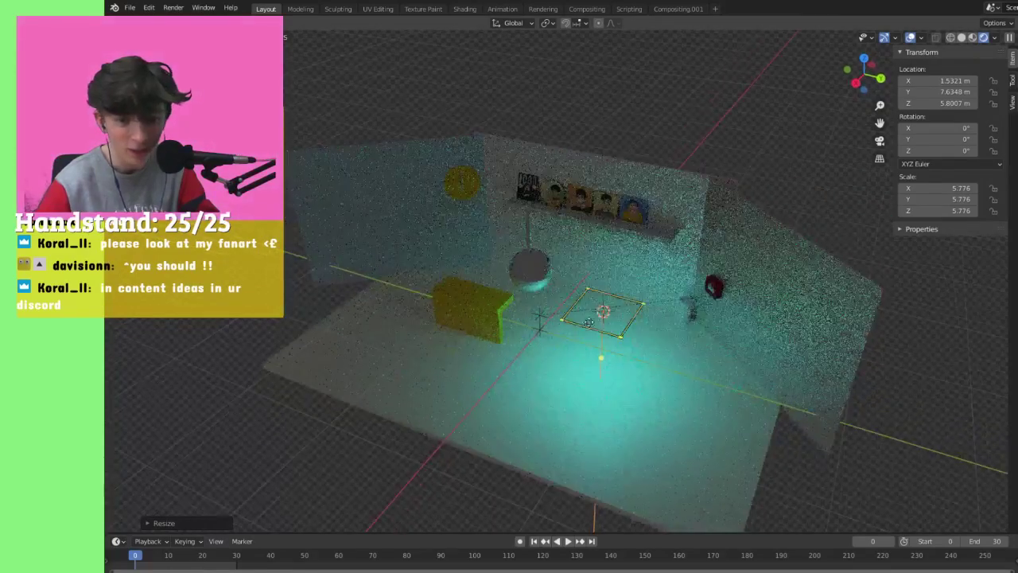
pyautogui.moveTo(638, 280); pyautogui.dragTo(658, 248, button='middle')
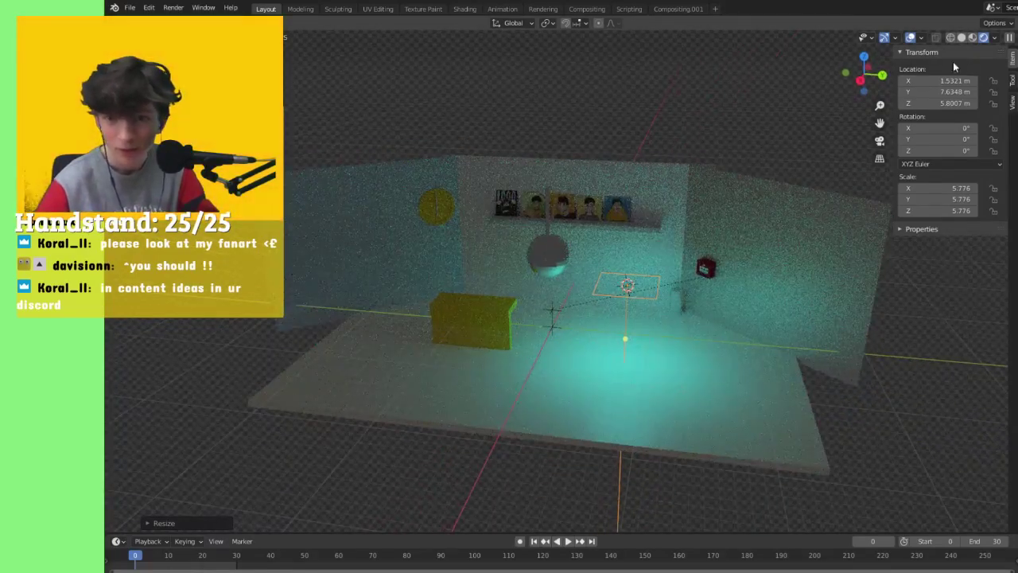
pyautogui.click(971, 38)
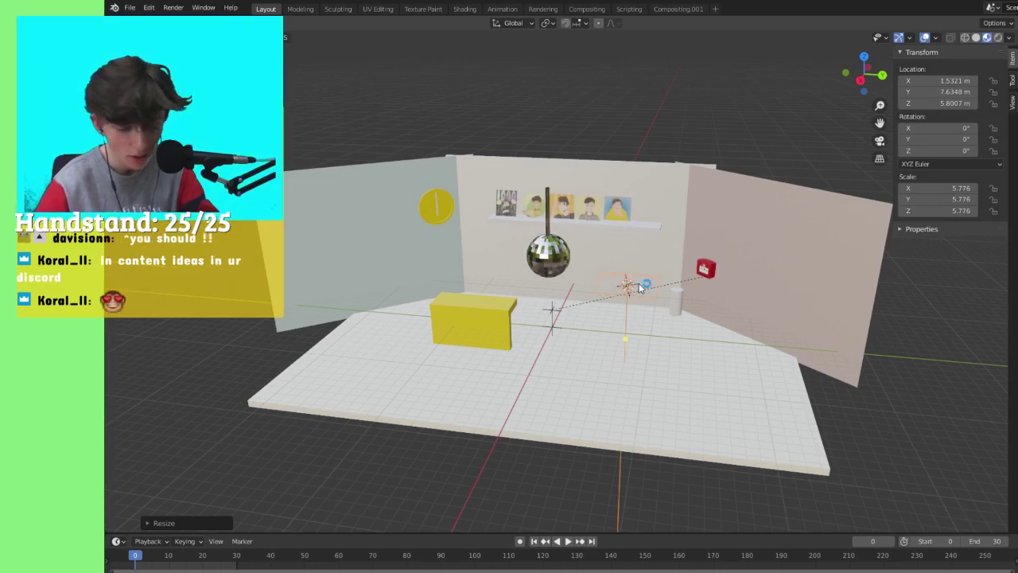
pyautogui.press('g')
pyautogui.click(718, 167)
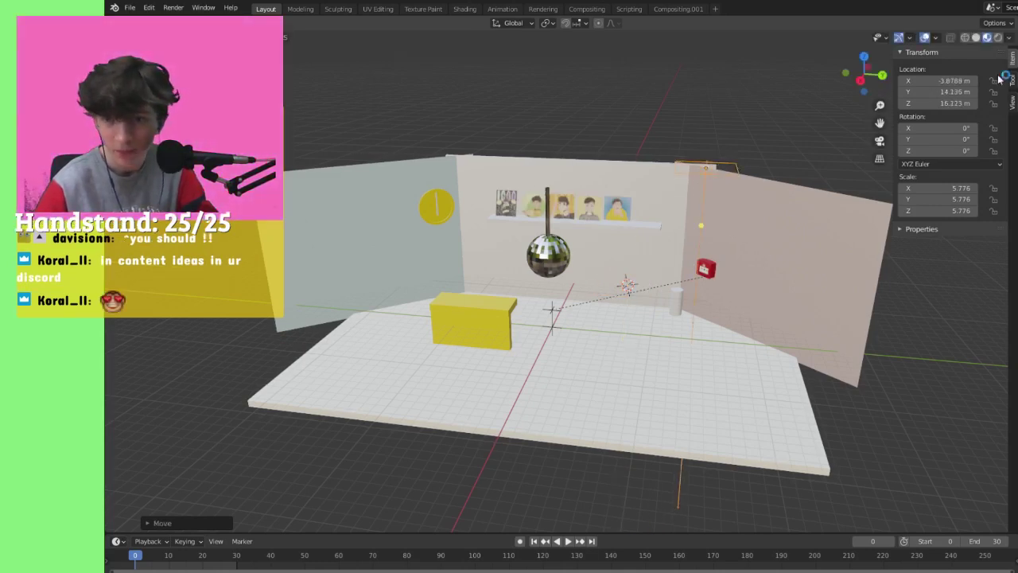
pyautogui.click(998, 38)
pyautogui.moveTo(748, 183)
pyautogui.mouseDown(button='middle')
pyautogui.moveTo(701, 208)
pyautogui.moveTo(683, 234)
pyautogui.mouseUp(button='middle')
pyautogui.moveTo(580, 249); pyautogui.dragTo(602, 245, button='middle')
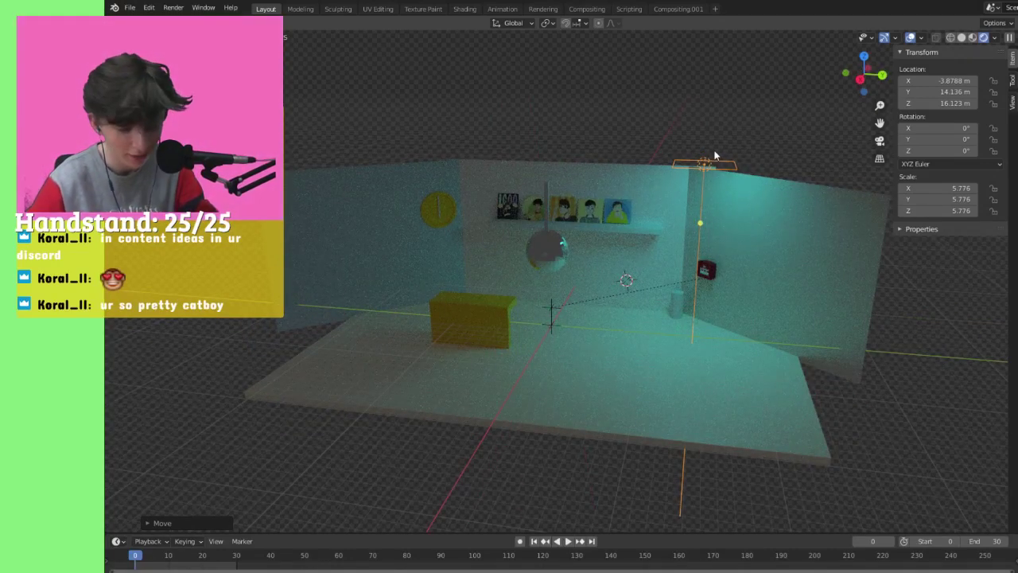
# Step: Place a copy of the area light along the Y axis above the clock side of the room, and recolour the corner light magenta
pyautogui.hotkey('ctrl', 'v')
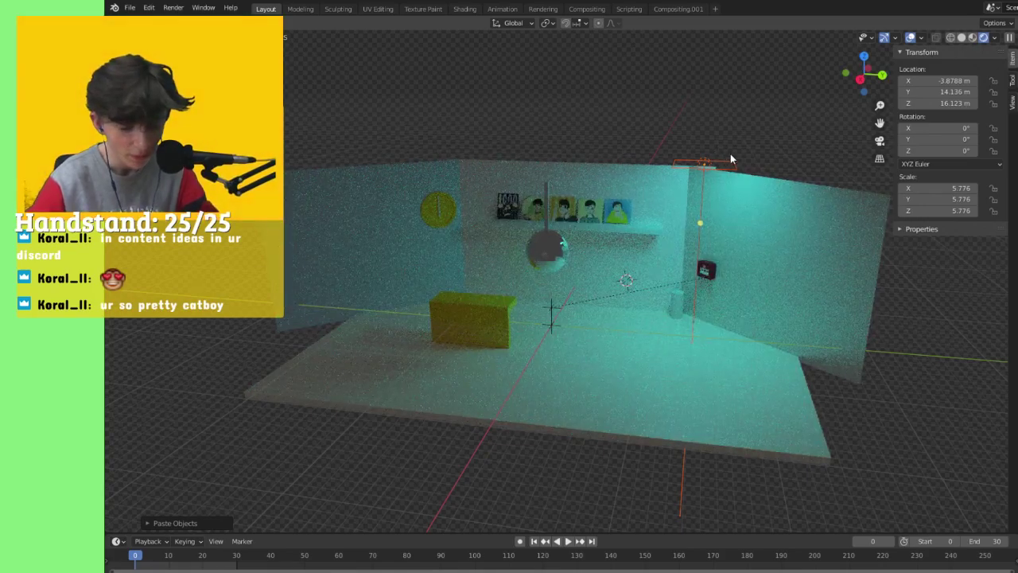
pyautogui.press('g')
pyautogui.press('z')
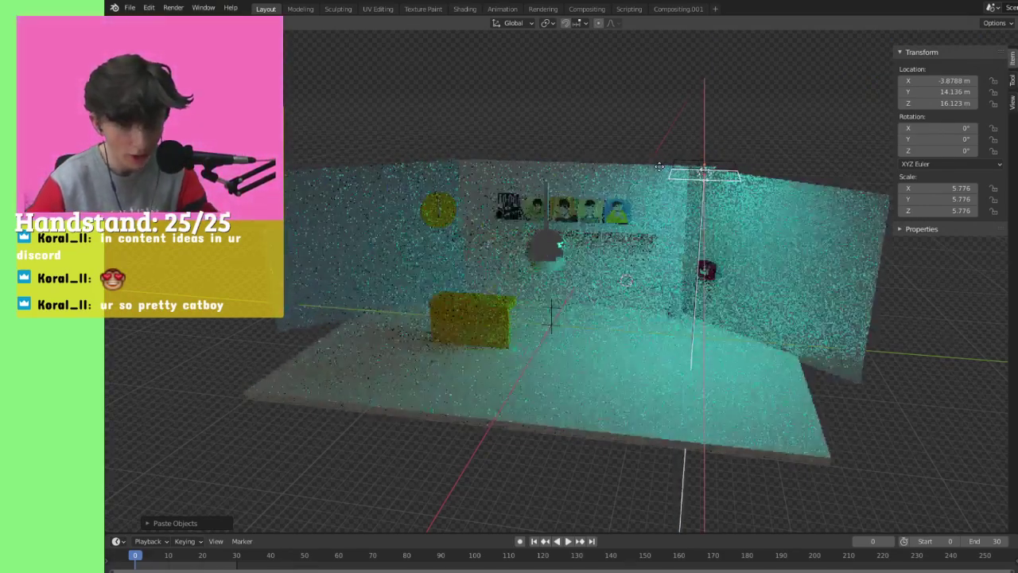
pyautogui.press('y')
pyautogui.click(384, 153)
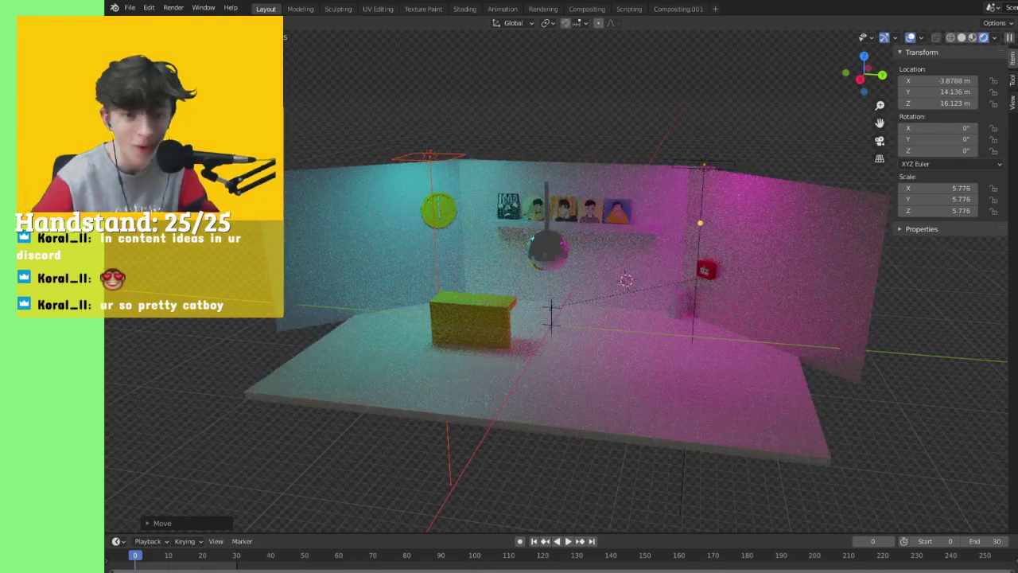
pyautogui.click(686, 143)
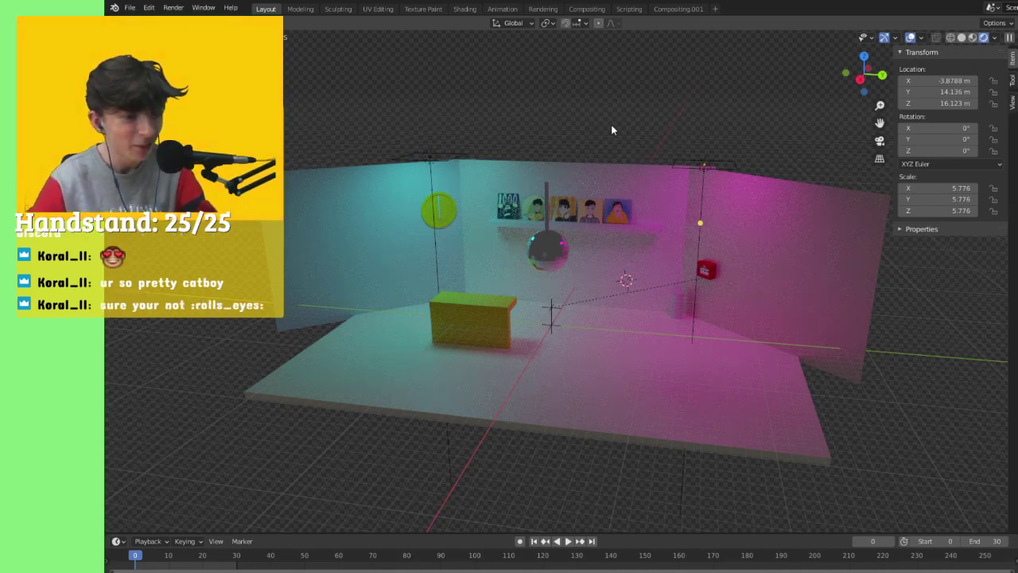
# Step: Place a copy of the magenta light above the disco ball at about X 0.19, Y -0.52, Z 14.2 m, and recolour the corner light green
pyautogui.moveTo(619, 130); pyautogui.dragTo(609, 122, button='middle')
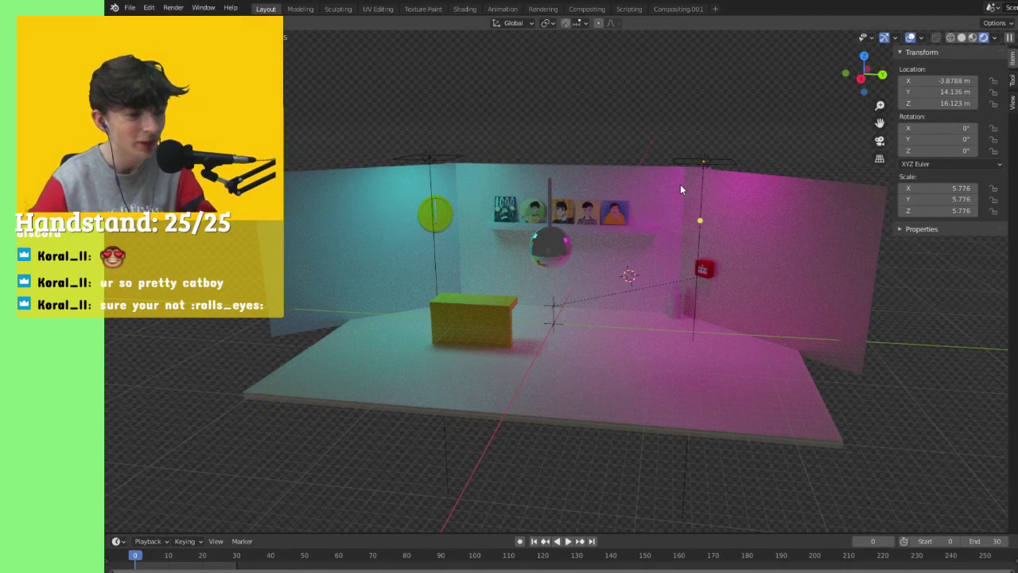
pyautogui.moveTo(680, 189); pyautogui.dragTo(590, 182, button='middle')
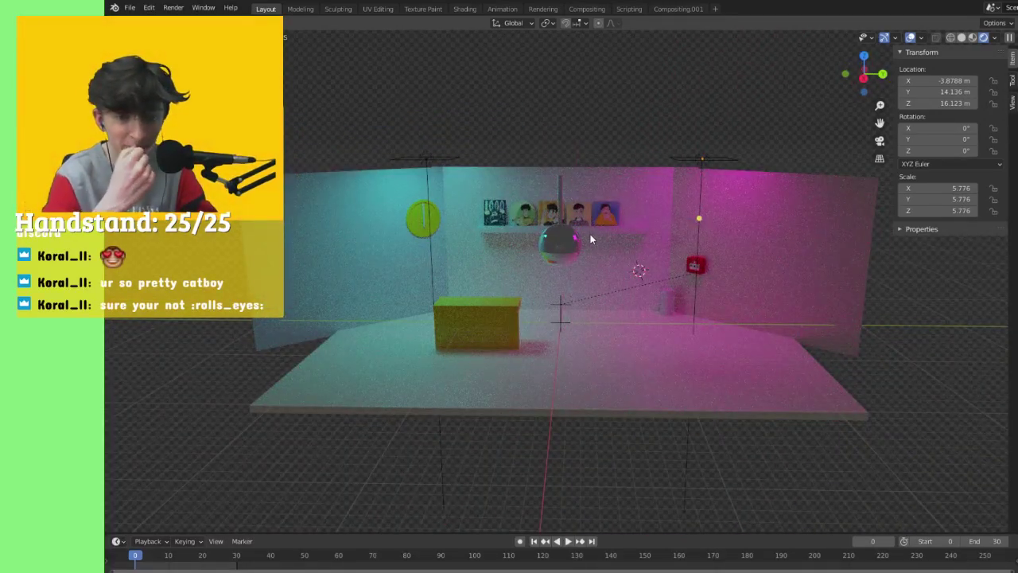
pyautogui.moveTo(629, 146); pyautogui.dragTo(608, 142, button='middle')
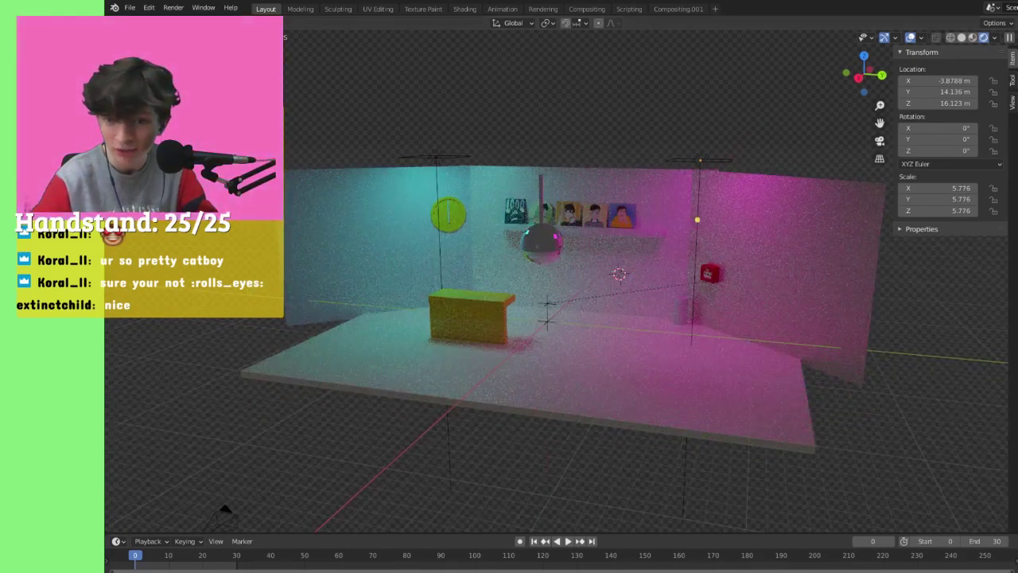
pyautogui.click(715, 158)
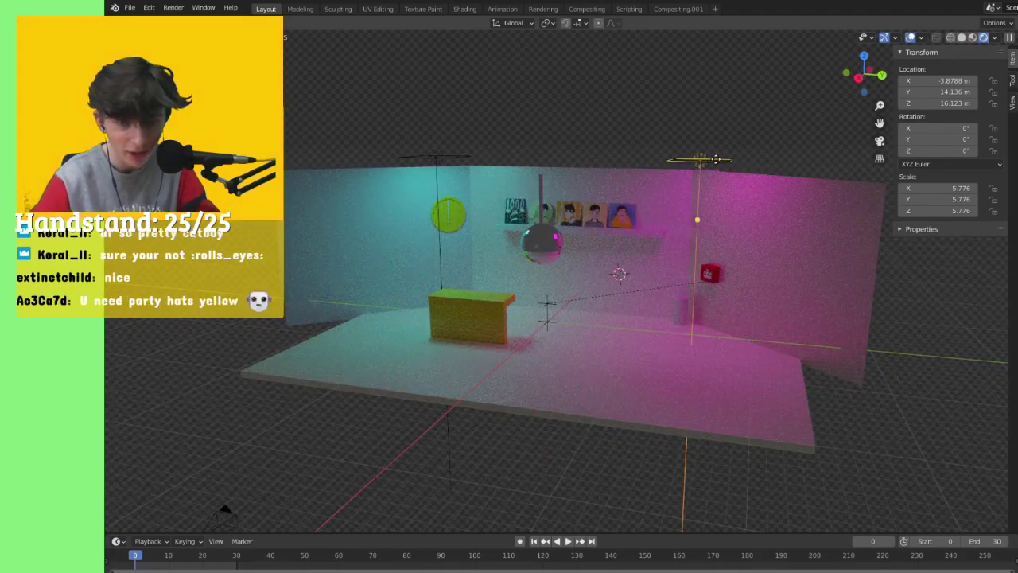
pyautogui.hotkey('ctrl', 'v')
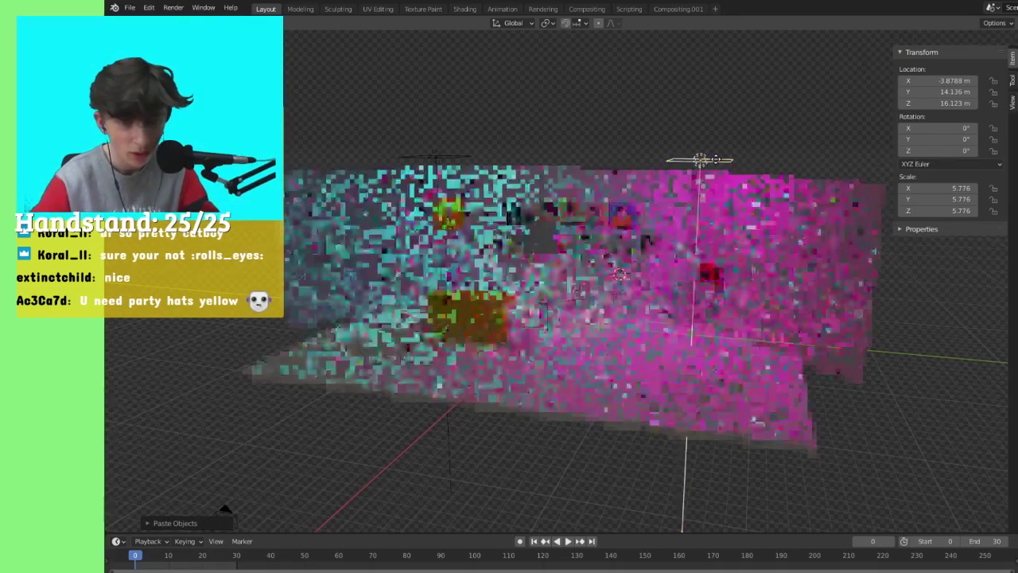
pyautogui.click(555, 148)
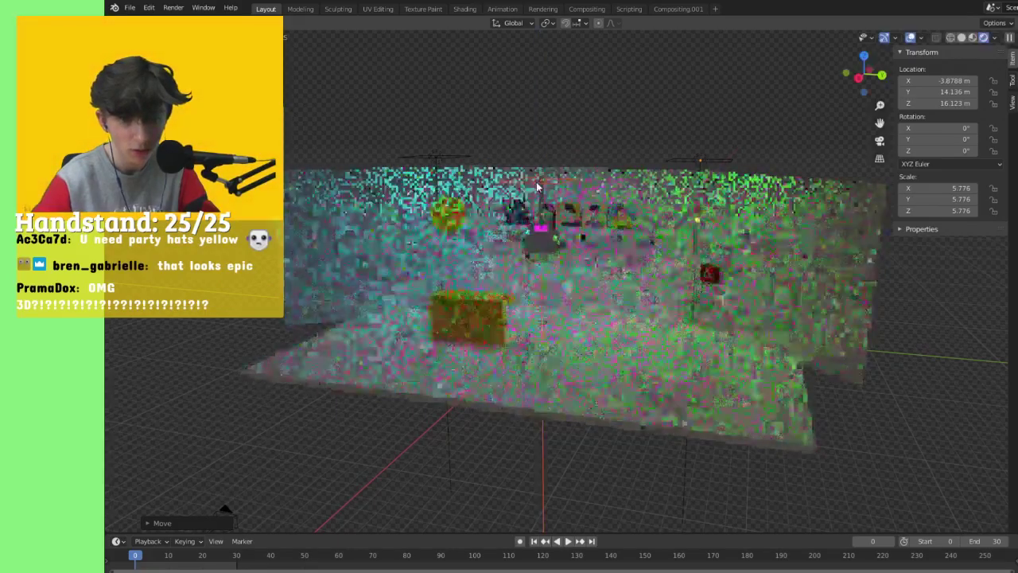
pyautogui.moveTo(605, 166); pyautogui.dragTo(557, 227, button='middle')
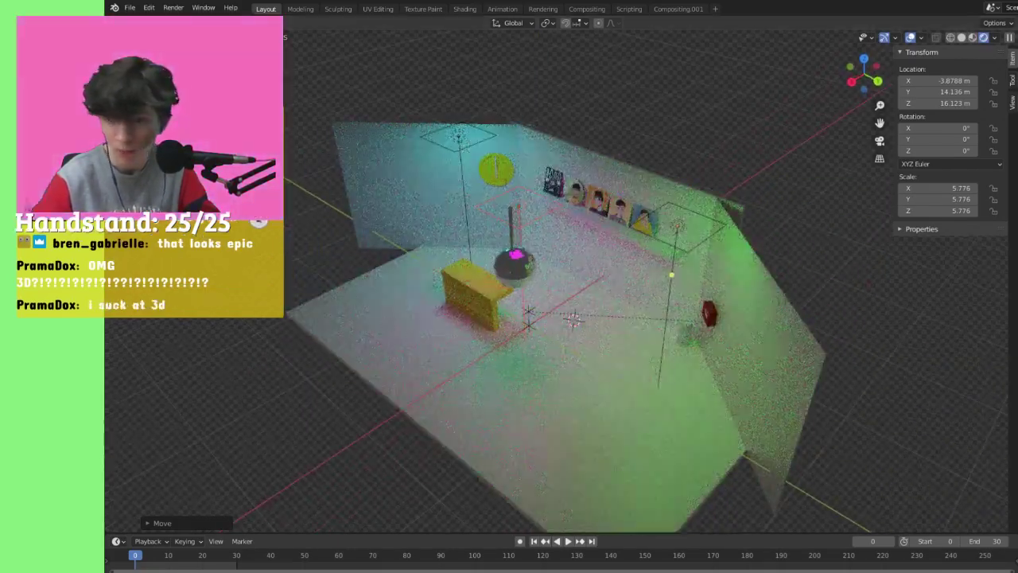
# Step: Select the area light above the disco ball and examine the coloured lighting from the front of the room
pyautogui.click(536, 202)
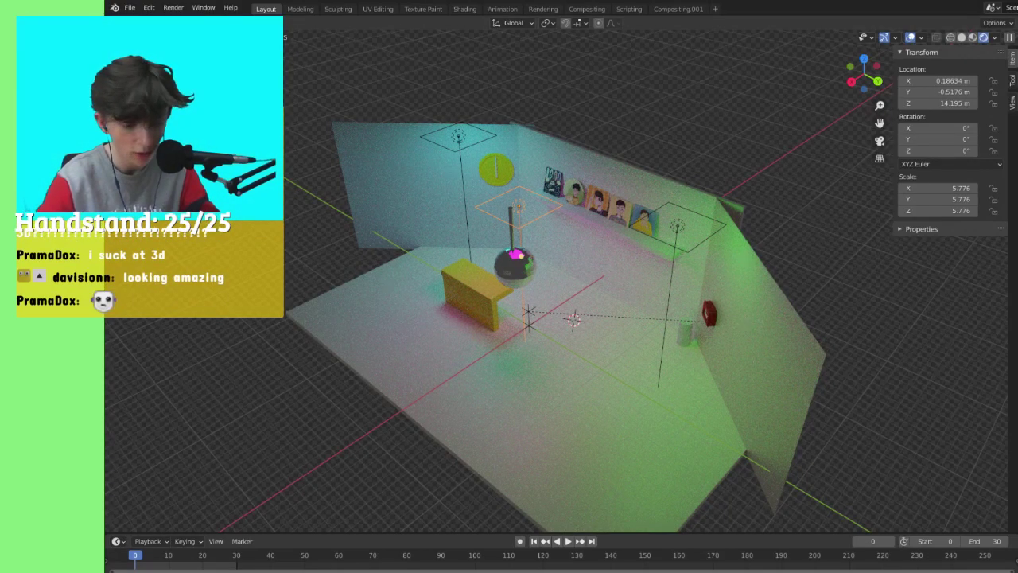
pyautogui.moveTo(606, 279); pyautogui.dragTo(742, 162, button='middle')
pyautogui.moveTo(718, 225)
pyautogui.mouseDown(button='middle')
pyautogui.moveTo(690, 238)
pyautogui.moveTo(698, 226)
pyautogui.mouseUp(button='middle')
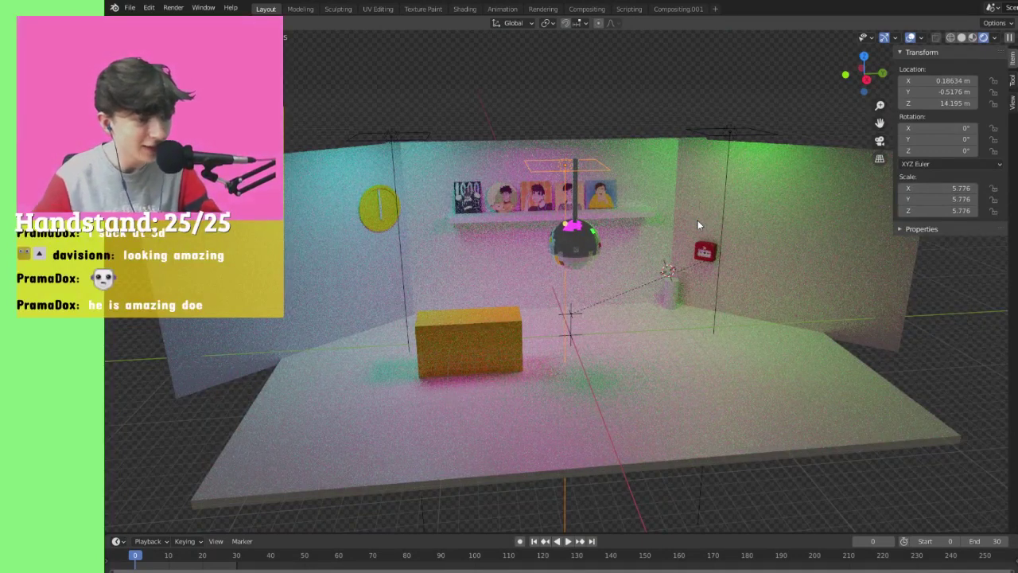
pyautogui.click(581, 167)
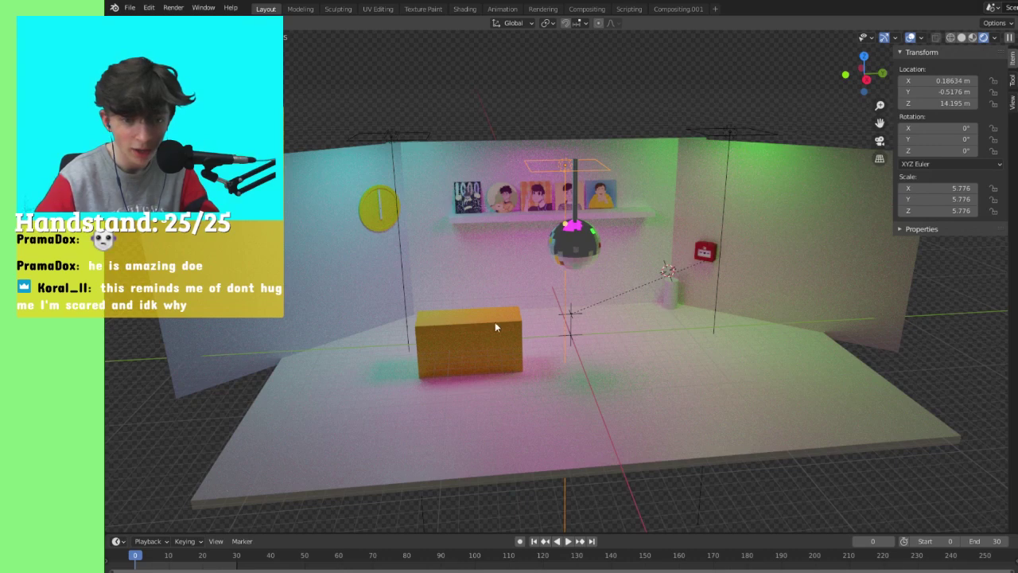
# Step: Undo the light copy placed above the disco ball and the green recolour of the corner area light
pyautogui.click(730, 131)
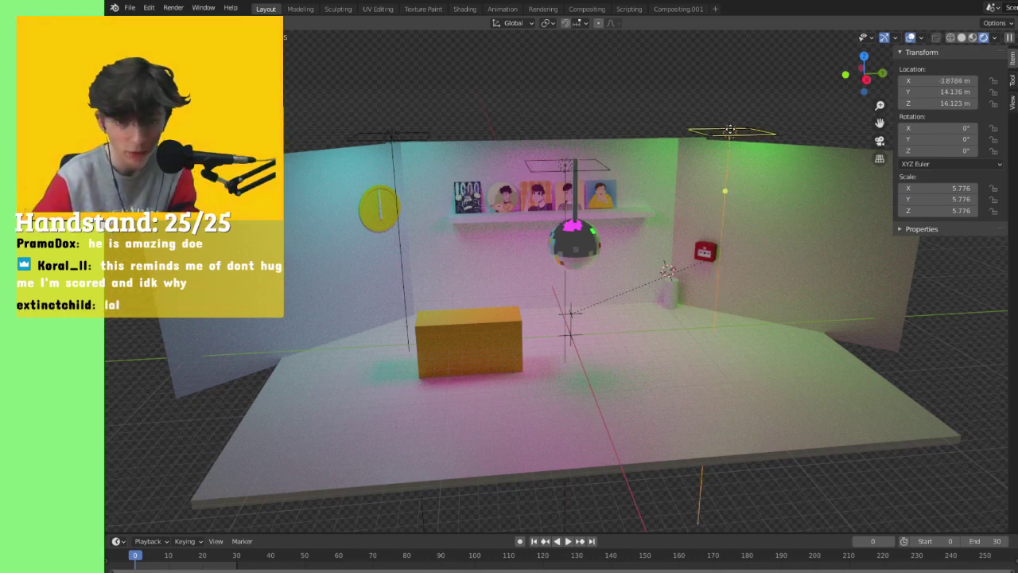
pyautogui.hotkey('ctrl', 'z')
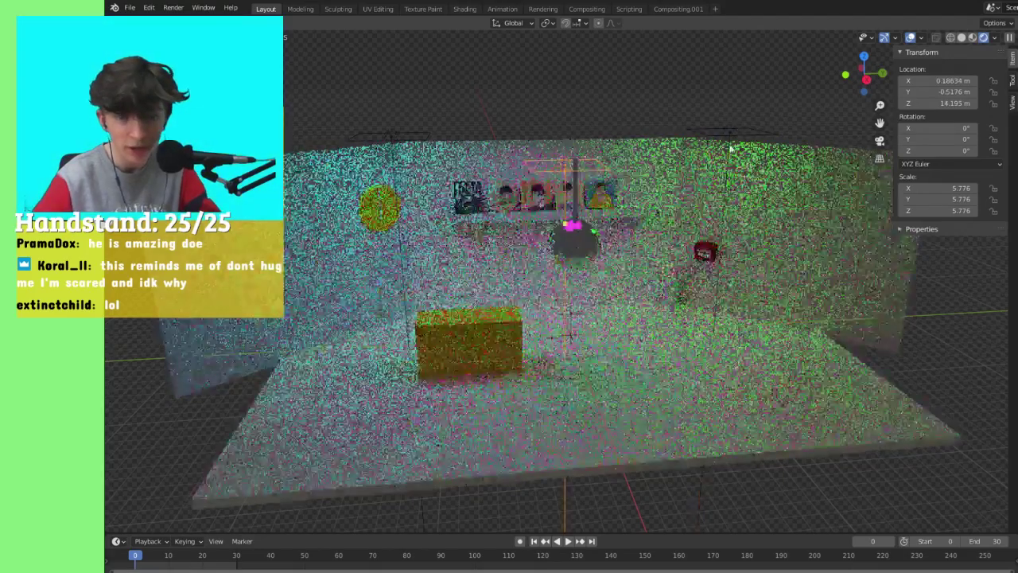
pyautogui.hotkey('ctrl', 'z')
pyautogui.hotkey('ctrl', 'z')
pyautogui.hotkey('ctrl', 'z')
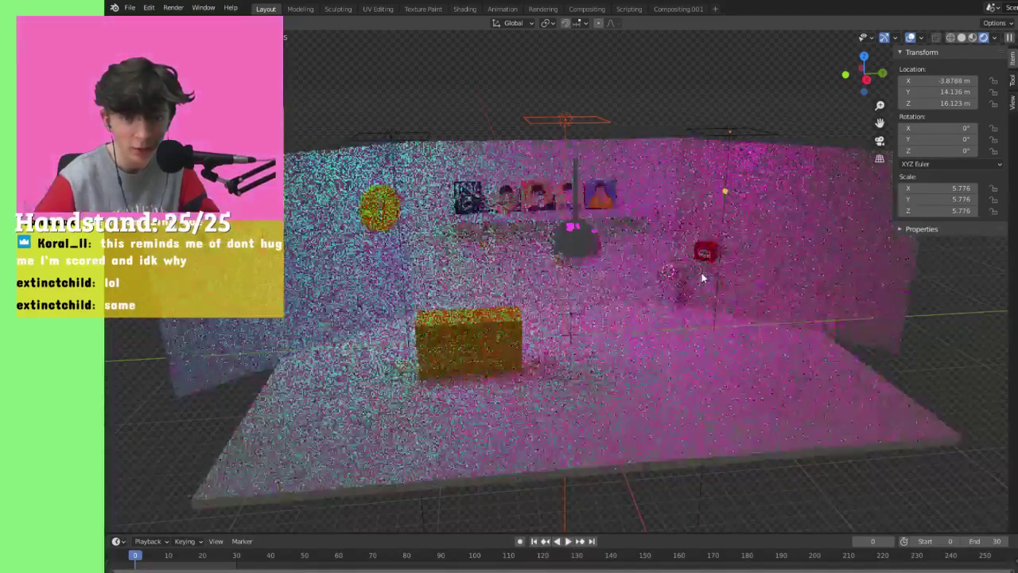
pyautogui.moveTo(626, 175); pyautogui.dragTo(617, 177, button='middle')
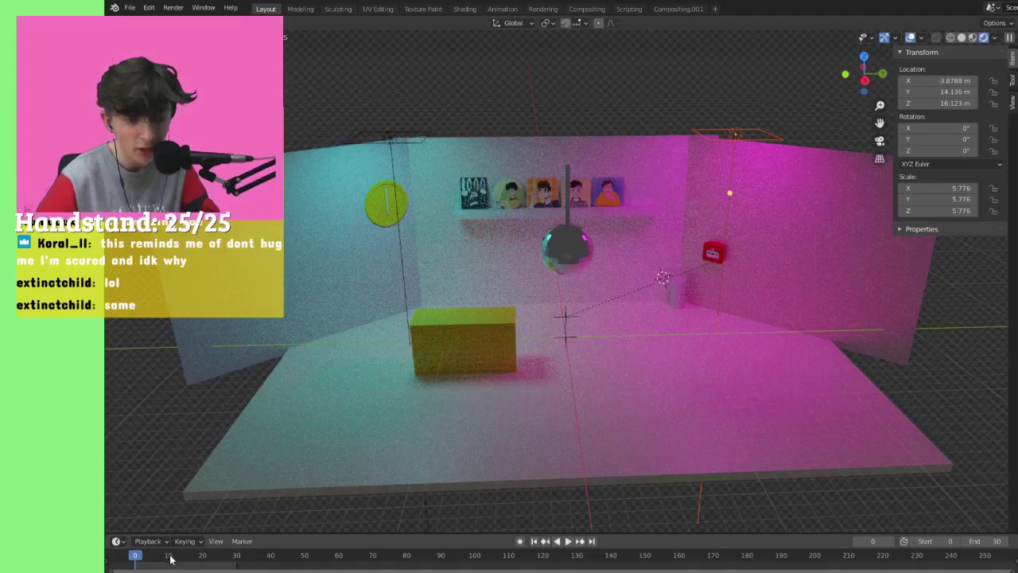
# Step: Try keyframing the corner area light's colour as green at frame 15, checking the keyframe on both area lights
pyautogui.press('space')
pyautogui.press('space')
pyautogui.moveTo(224, 563); pyautogui.dragTo(186, 561)
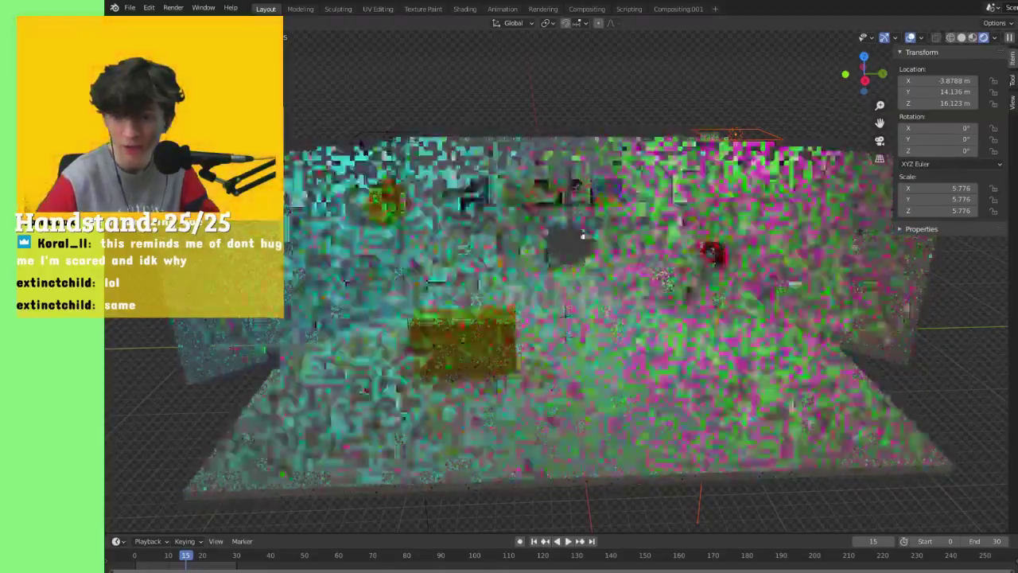
pyautogui.click(385, 133)
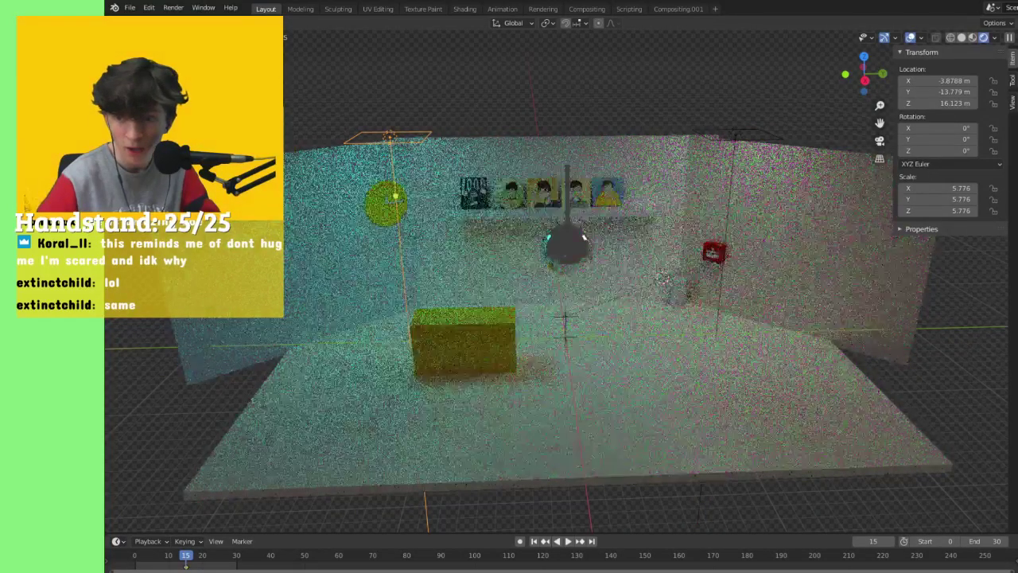
pyautogui.click(724, 138)
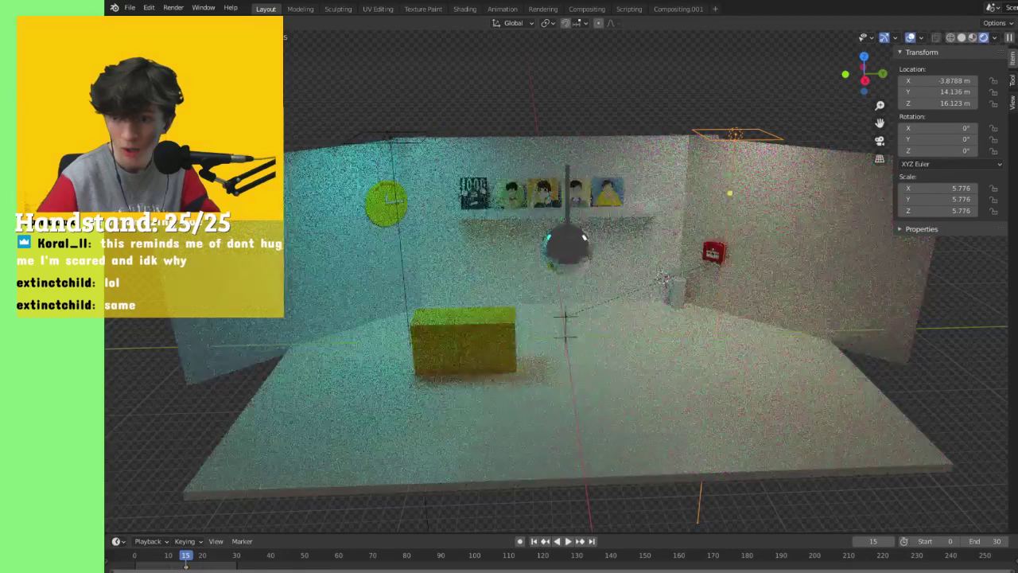
pyautogui.click(960, 406)
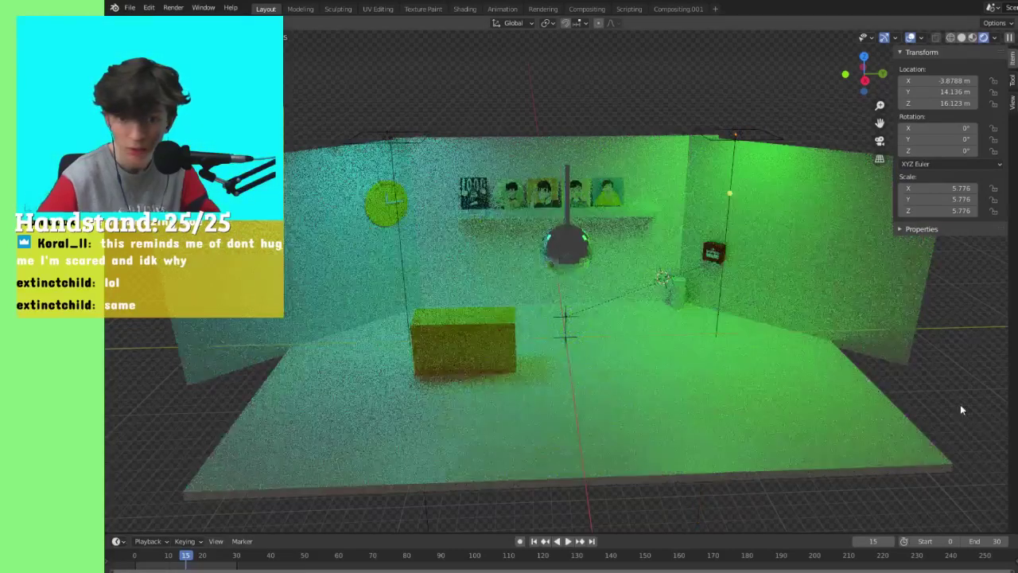
pyautogui.click(390, 140)
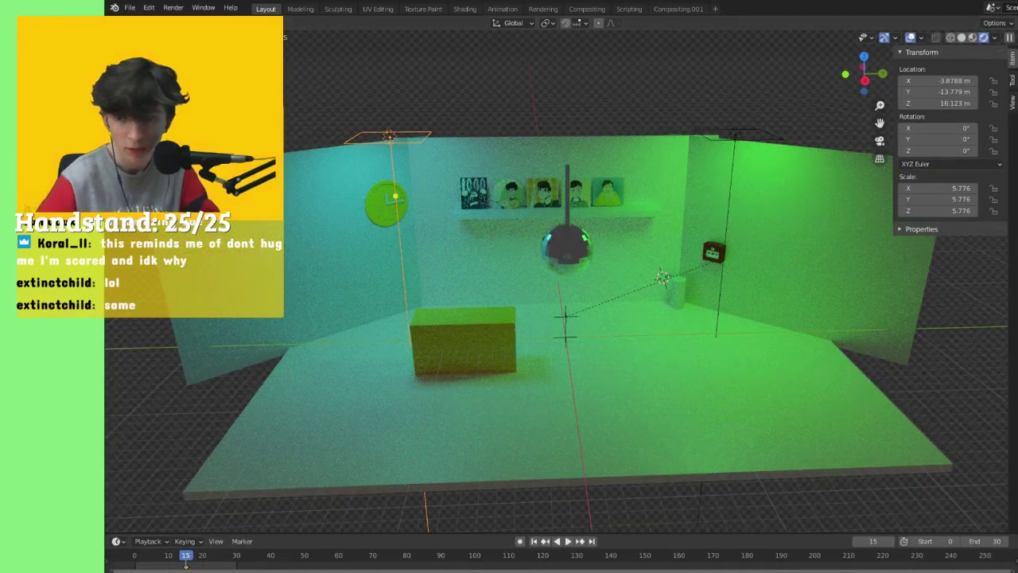
pyautogui.moveTo(184, 563); pyautogui.dragTo(187, 565)
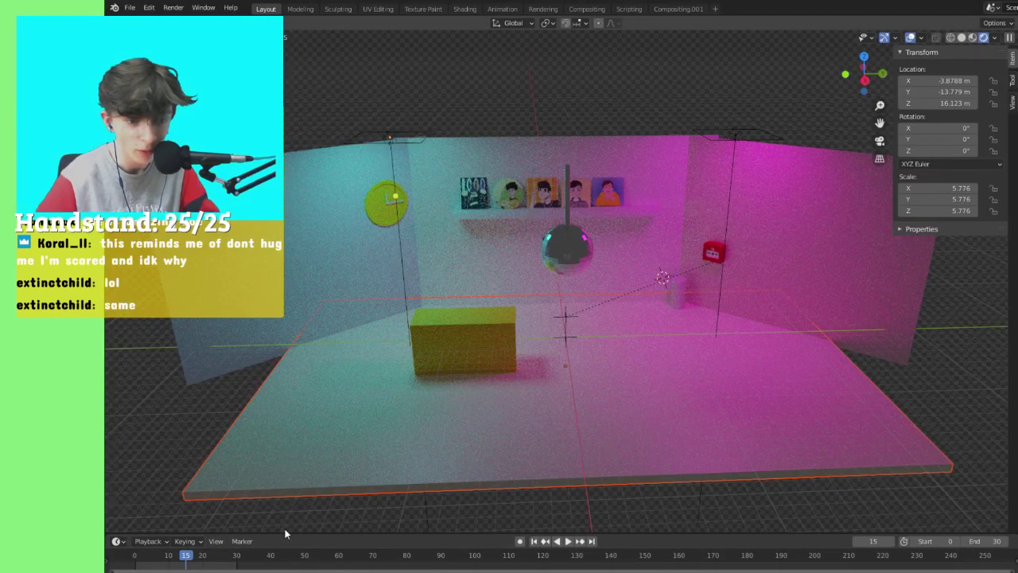
# Step: Enlarge the timeline, keyframe the clock-side area light from cyan at frame 0 to red at frame 15, and preview the animation
pyautogui.moveTo(287, 535); pyautogui.dragTo(300, 425)
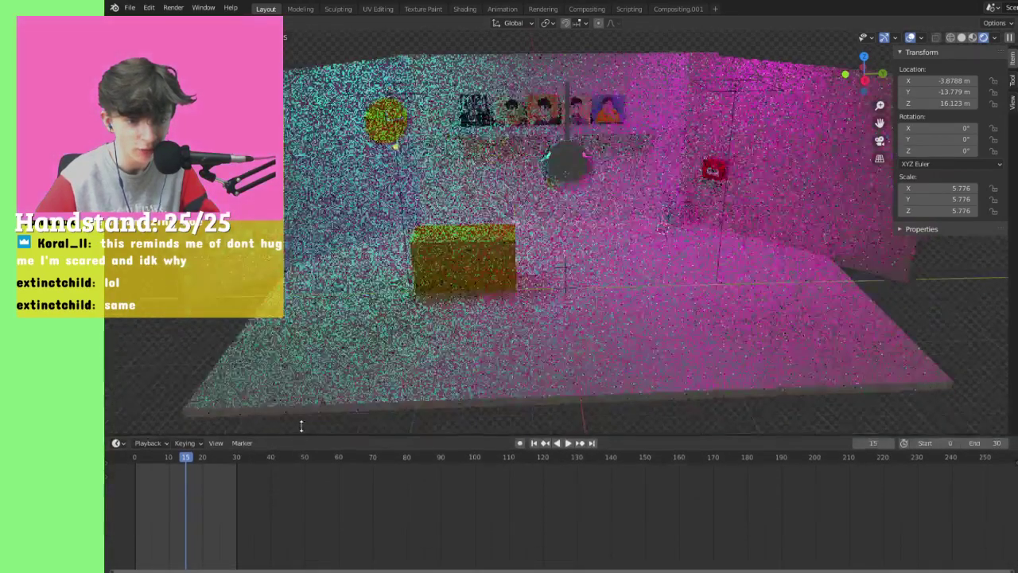
pyautogui.click(383, 75)
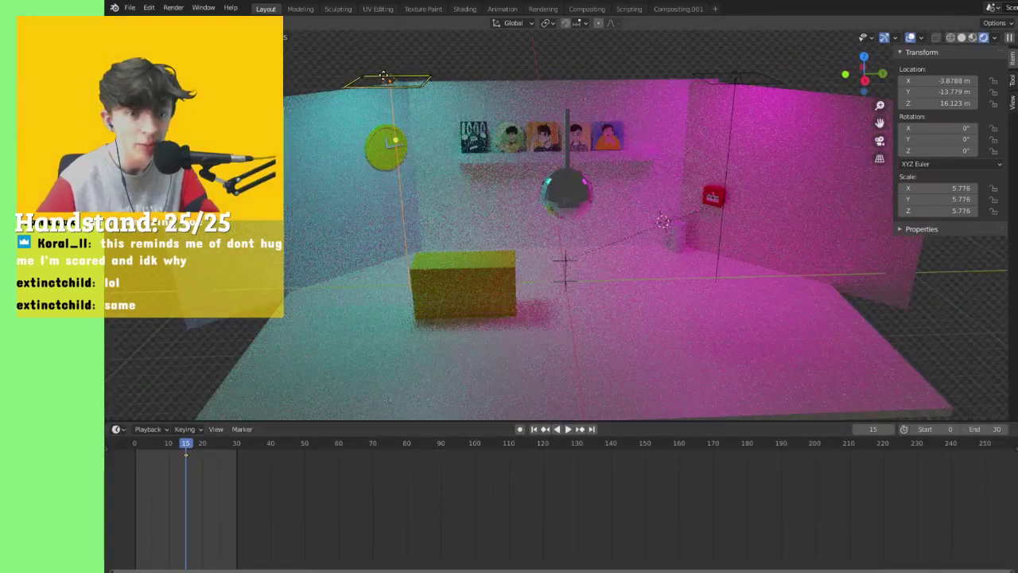
pyautogui.moveTo(187, 454)
pyautogui.mouseDown()
pyautogui.moveTo(127, 456)
pyautogui.moveTo(135, 446)
pyautogui.moveTo(182, 447)
pyautogui.mouseUp()
pyautogui.press('space')
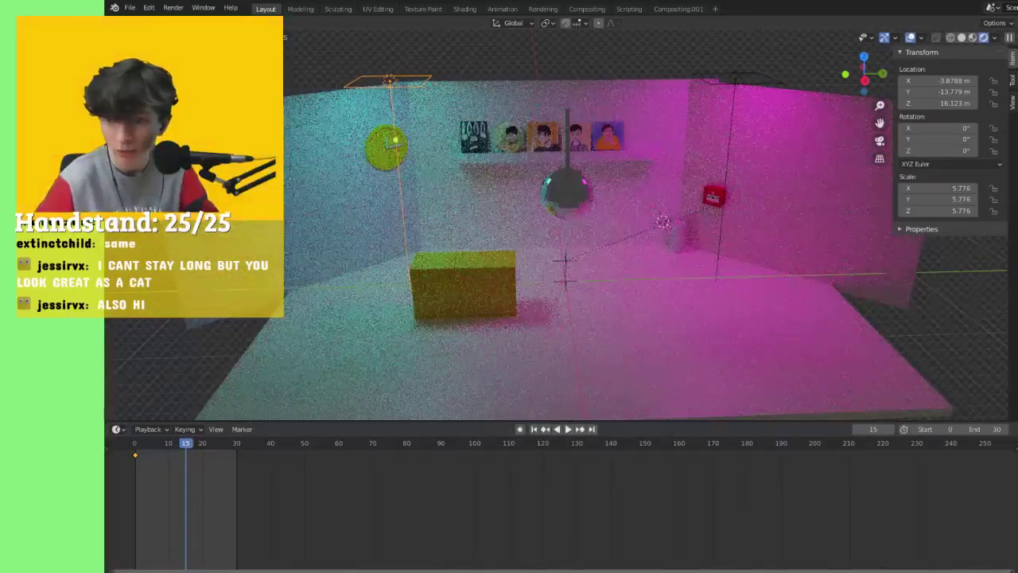
pyautogui.press('i')
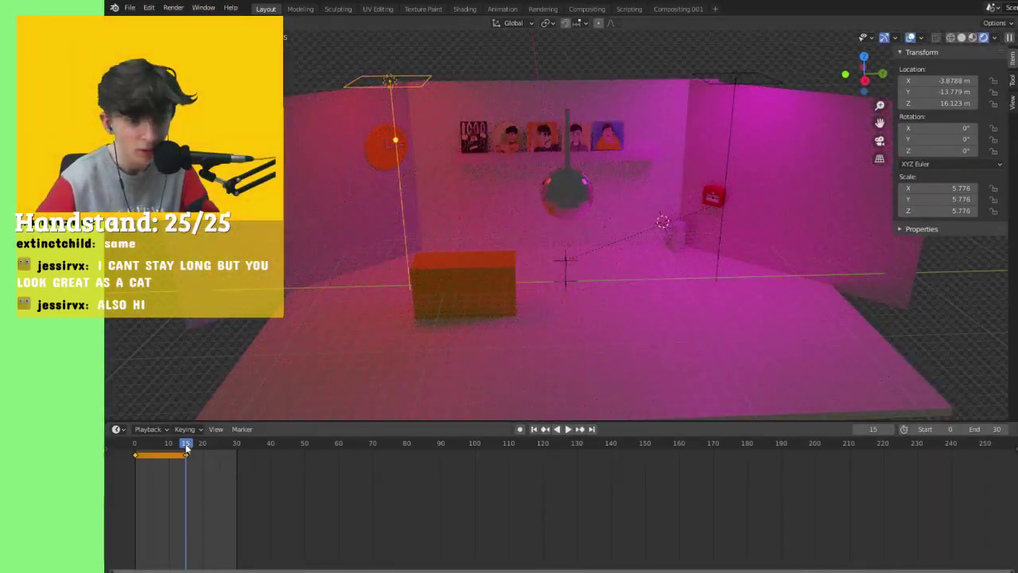
pyautogui.press('space')
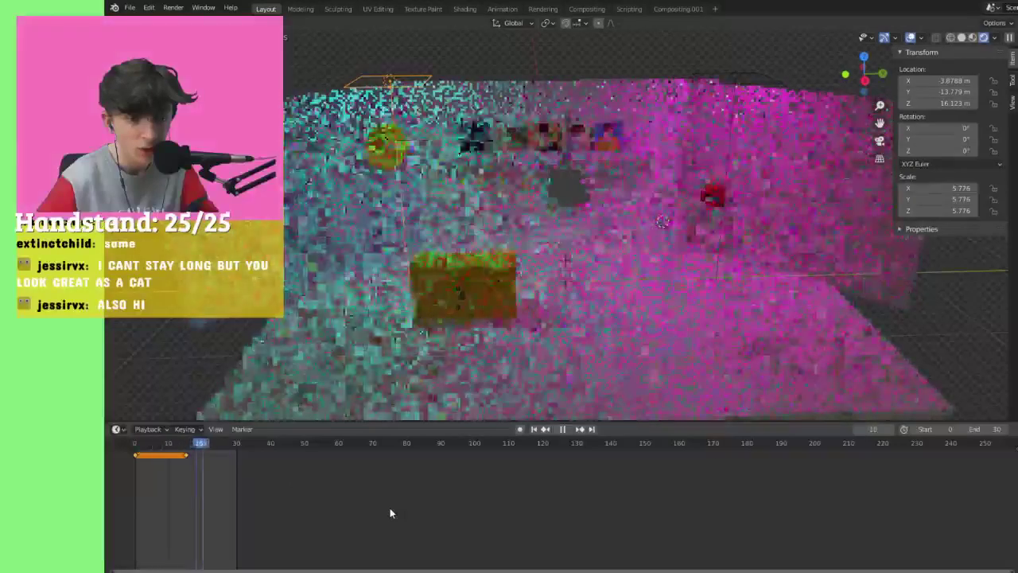
pyautogui.press('Escape')
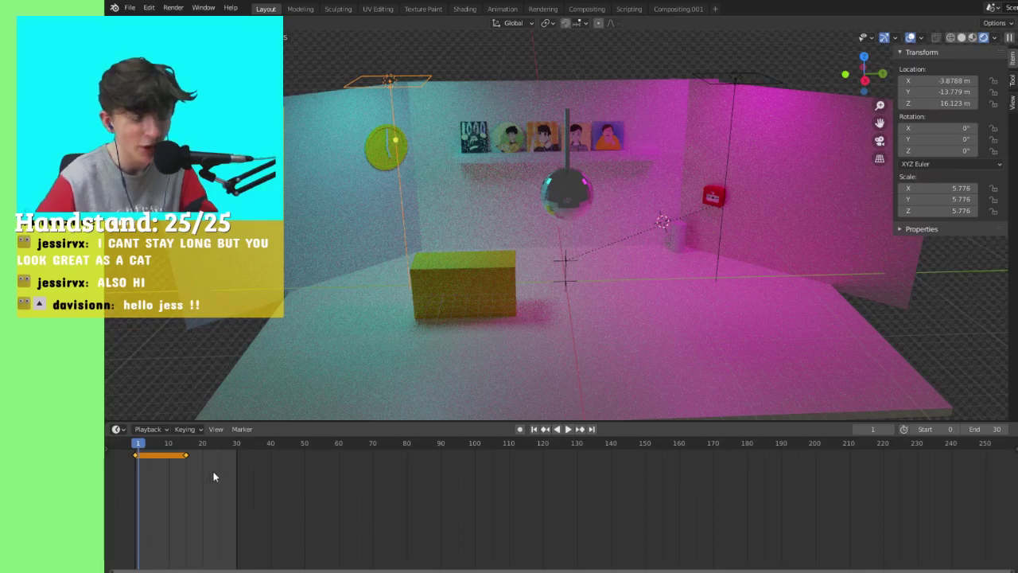
# Step: Keyframe the corner area light from magenta at frame 0 to green at frame 15, and play the animation from the start
pyautogui.click(176, 449)
pyautogui.moveTo(179, 446)
pyautogui.mouseDown()
pyautogui.moveTo(202, 441)
pyautogui.moveTo(160, 450)
pyautogui.moveTo(185, 450)
pyautogui.mouseUp()
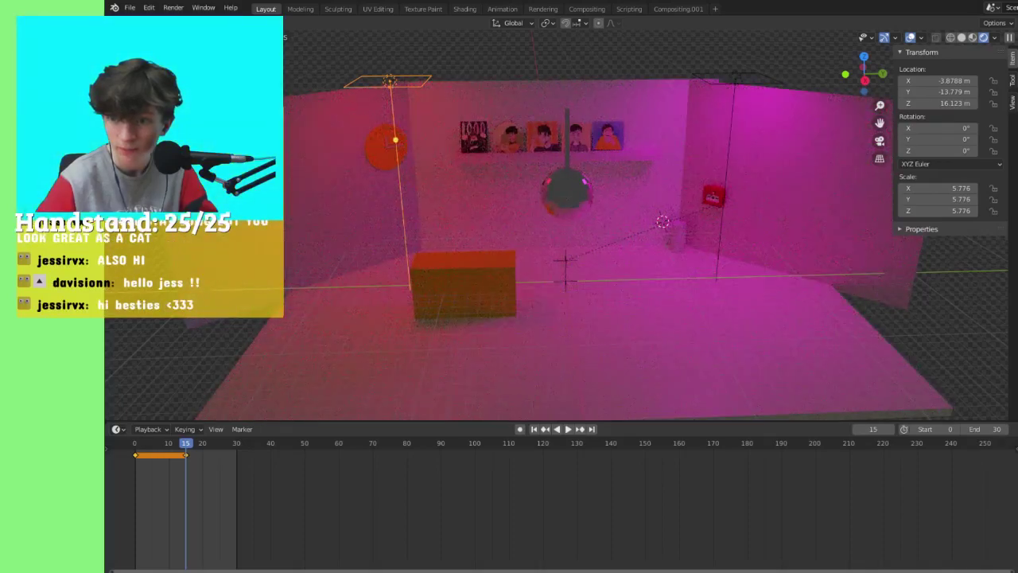
pyautogui.press('i')
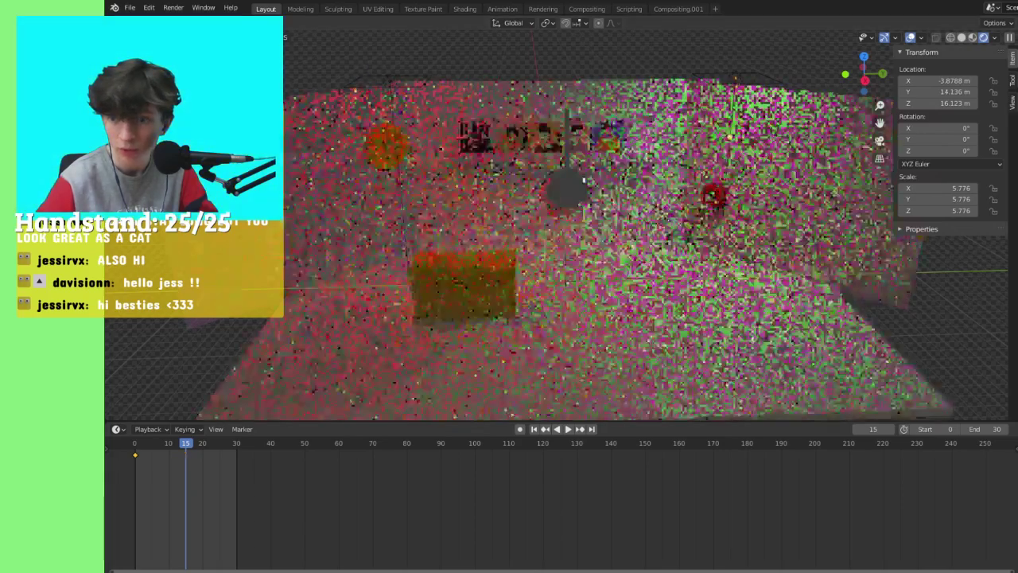
pyautogui.press('i')
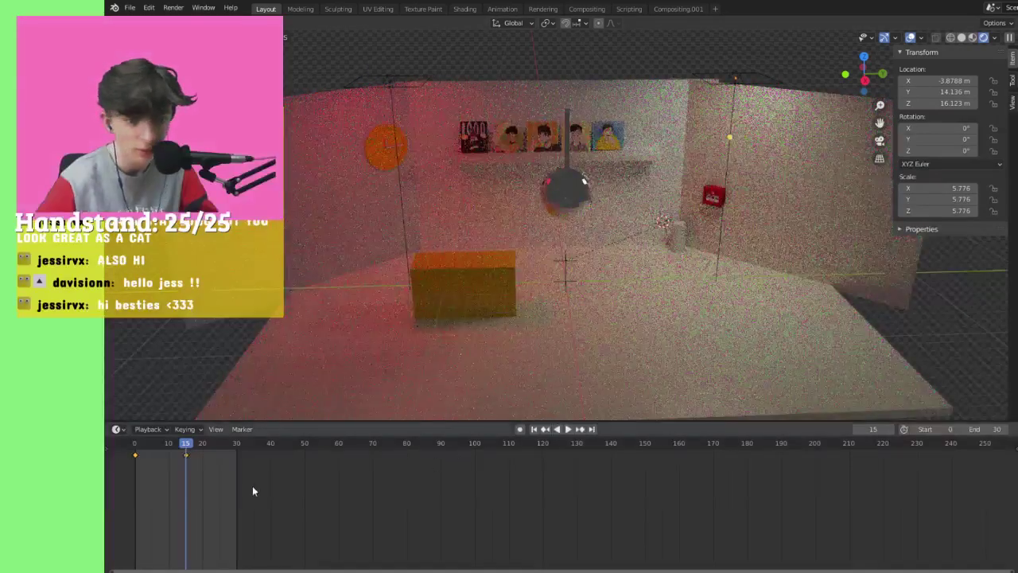
pyautogui.moveTo(186, 446); pyautogui.dragTo(136, 447)
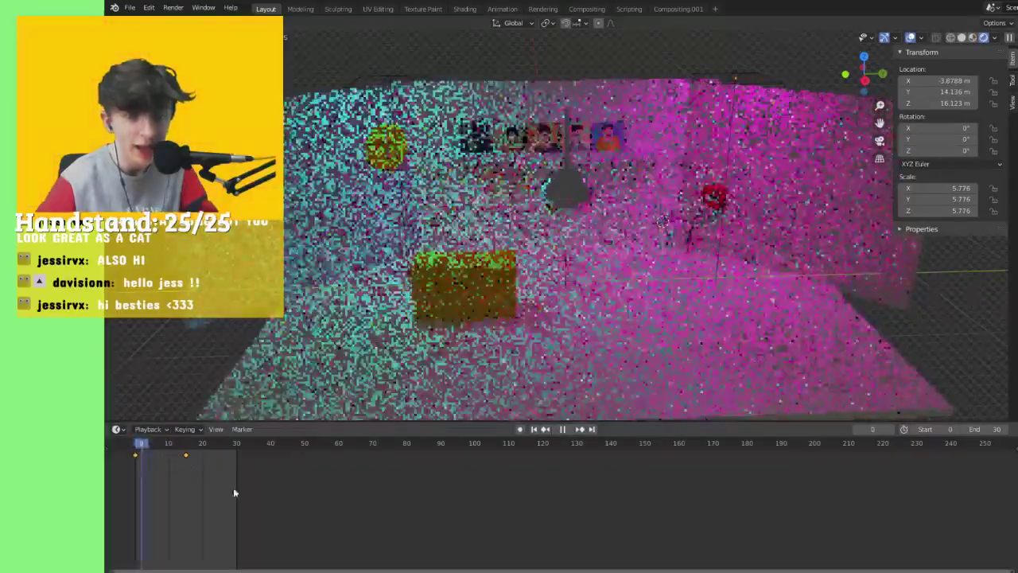
pyautogui.press('space')
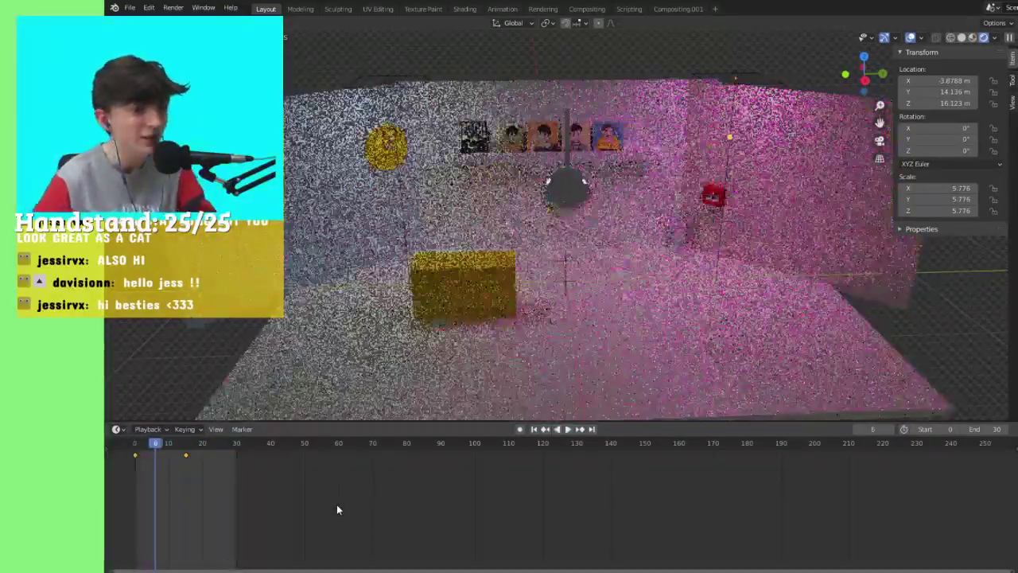